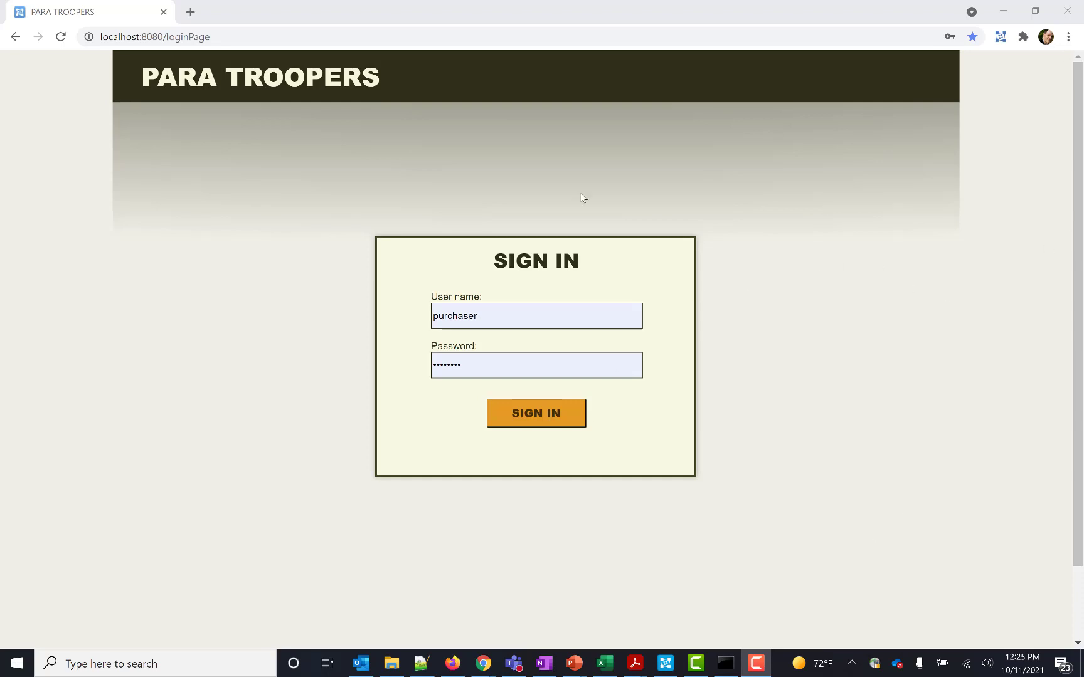
Start recording API traffic for a General application type and sign in to PARA TROOPERS with the prefilled purchaser account.
left_click(1001, 39)
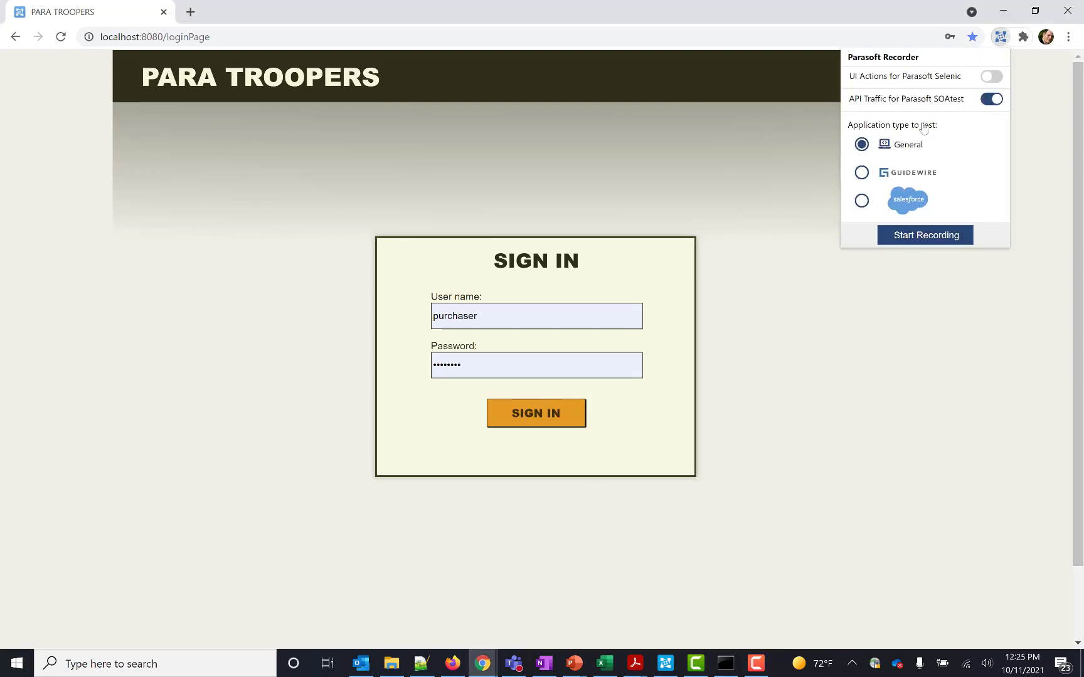
left_click(914, 236)
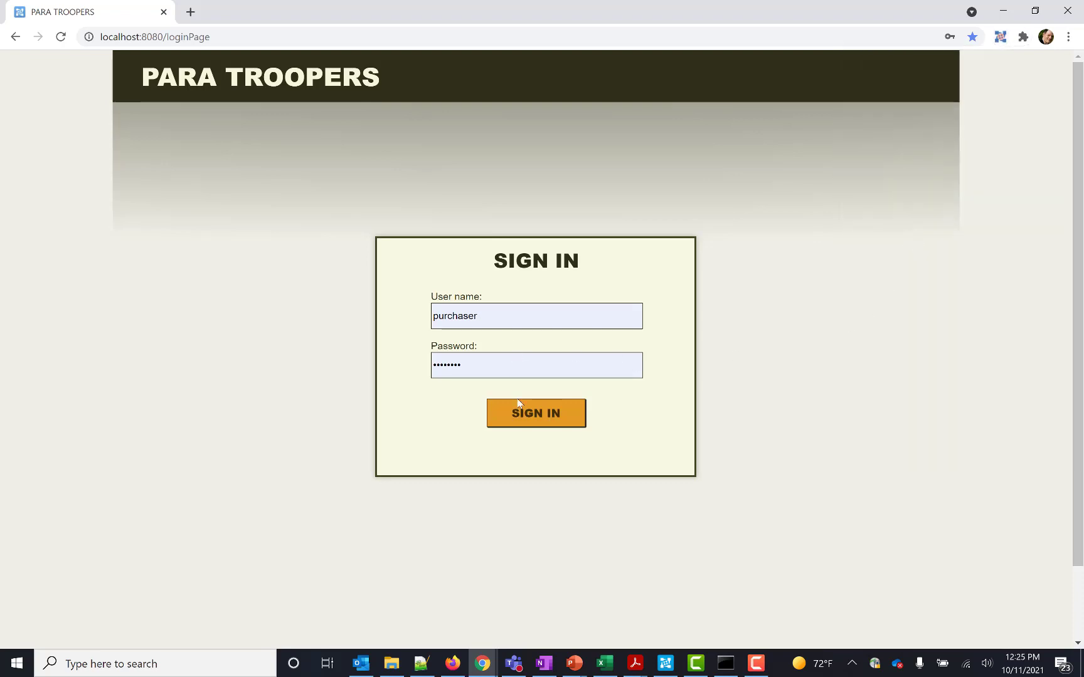
left_click(520, 419)
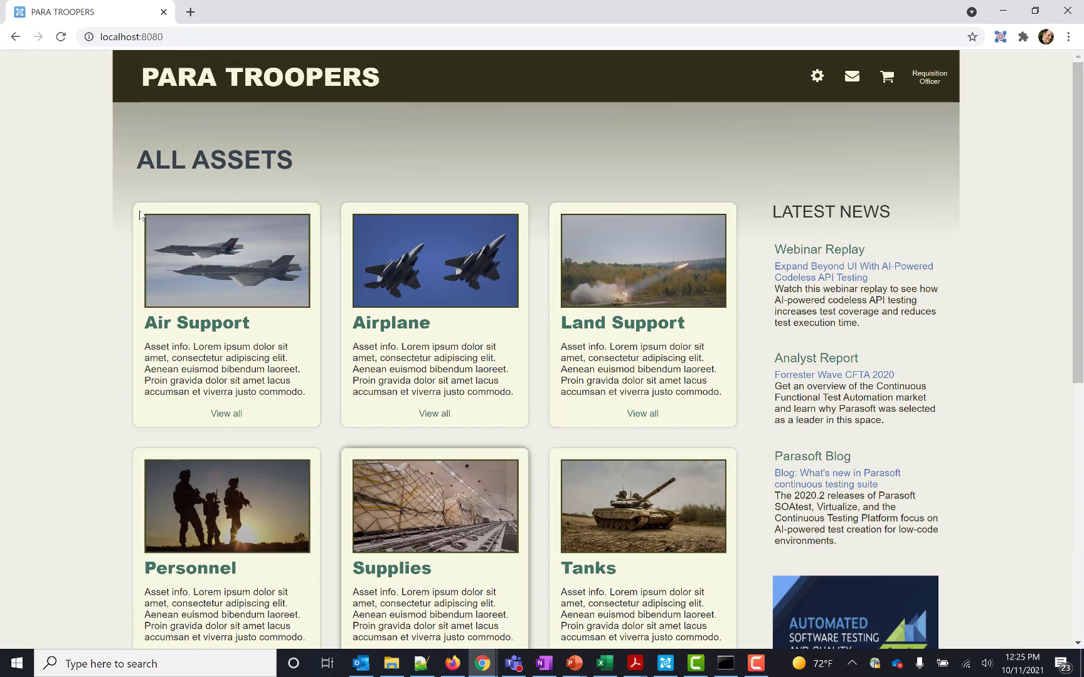
Open the Air Support category and add 4 Apache helicopters to the requisition.
left_click(212, 327)
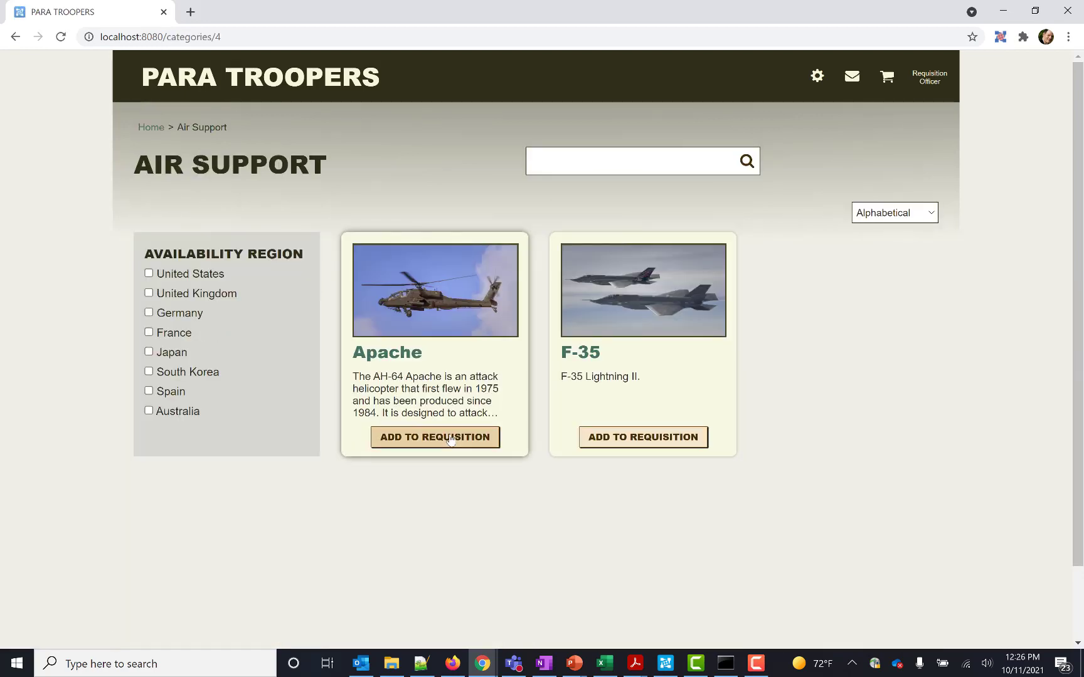
left_click(449, 439)
left_click(582, 416)
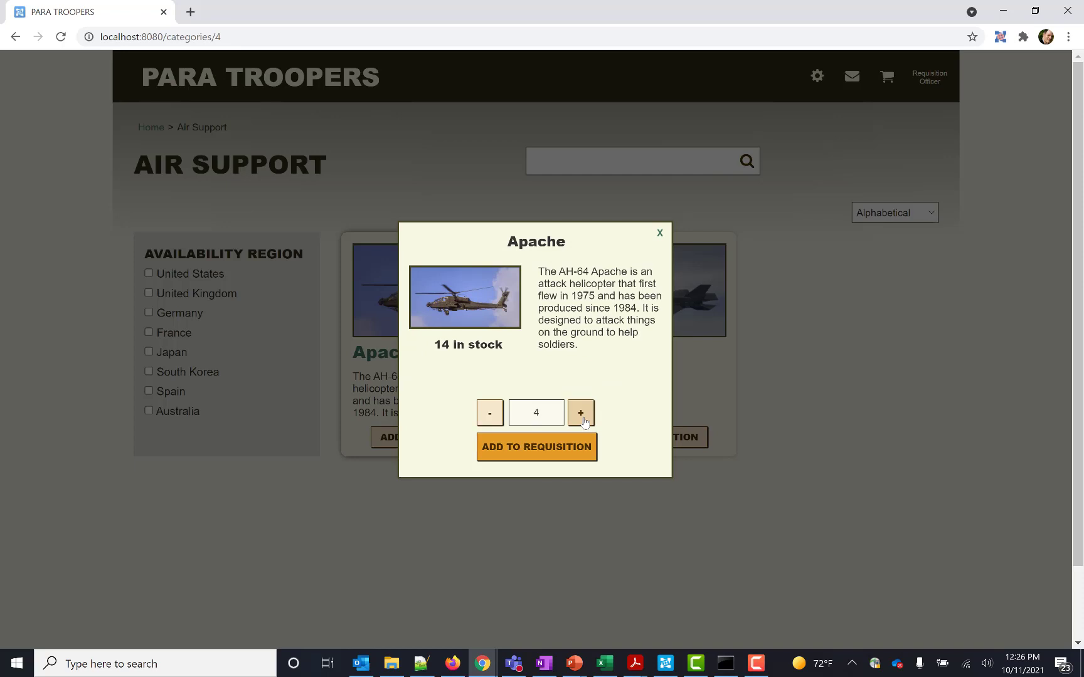
left_click(535, 446)
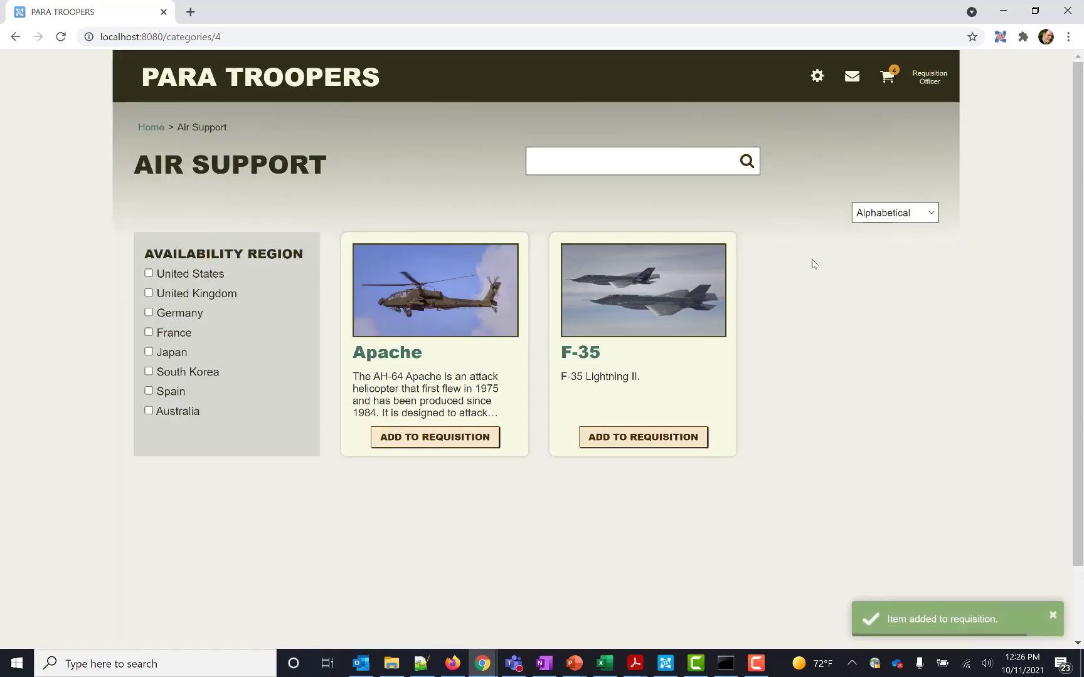
Proceed to submission of the requisition, set its region to United States and platoon ID to 1, and get the deployment location.
left_click(888, 78)
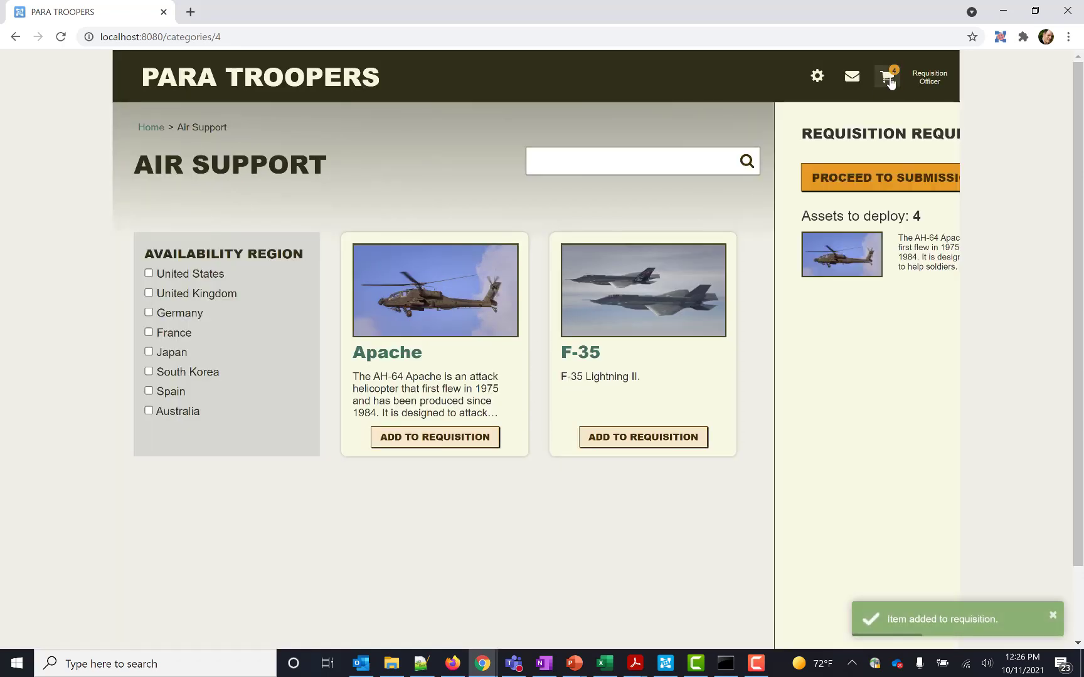
left_click(574, 181)
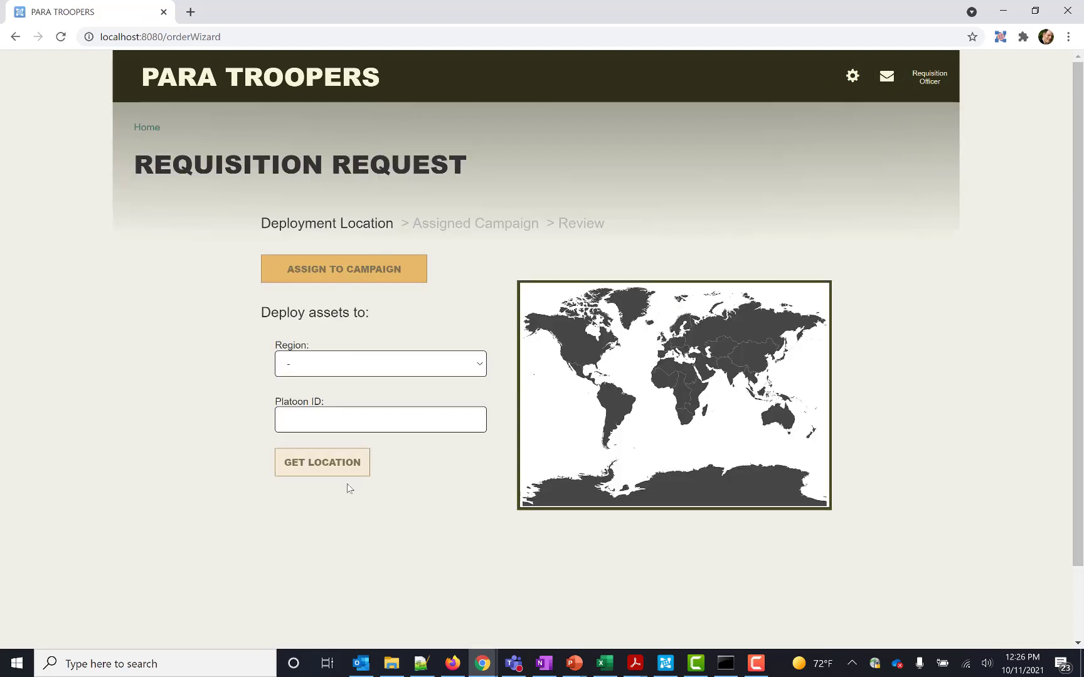
left_click(349, 371)
left_click(316, 410)
left_click(312, 415)
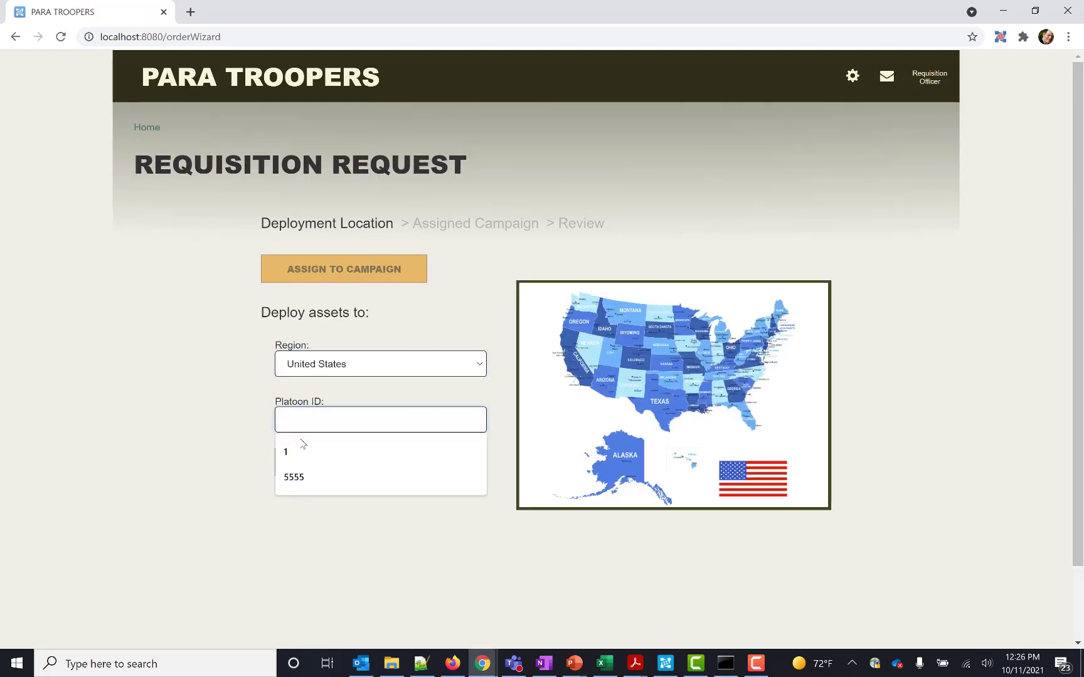
left_click(302, 448)
left_click(322, 463)
Assign the requisition to a campaign, setting both the campaign ID and the code name to 5555.
left_click(327, 271)
left_click(342, 361)
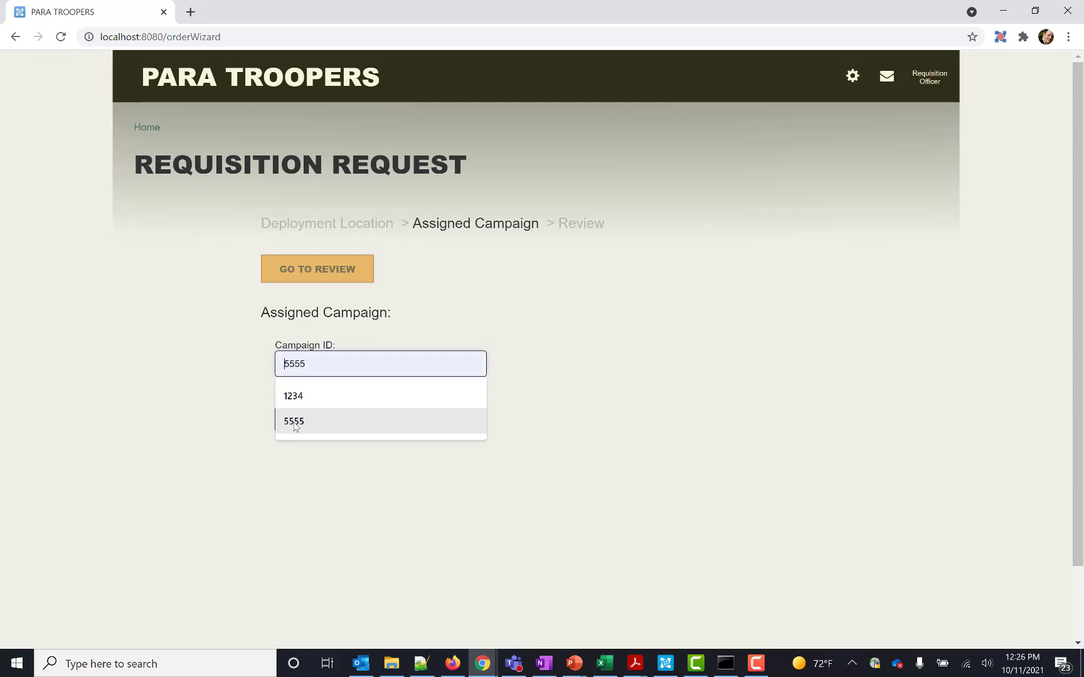
left_click(294, 421)
left_click(307, 420)
left_click(295, 450)
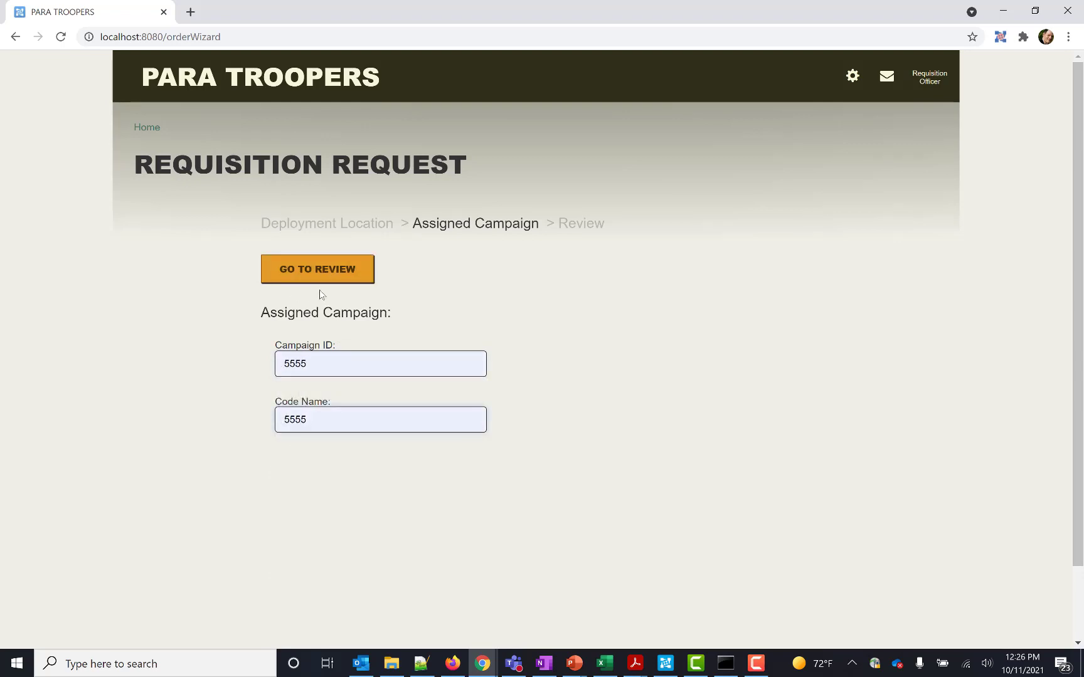
Review the requisition request, submit it for approval, and sign out of the site.
left_click(323, 269)
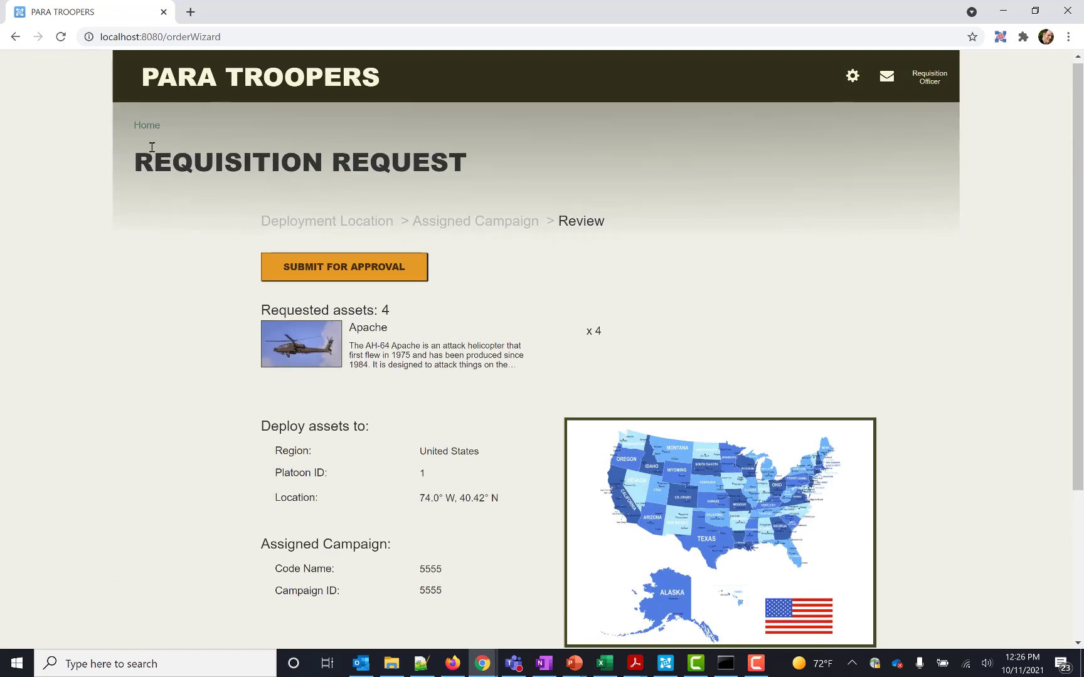
left_click(319, 266)
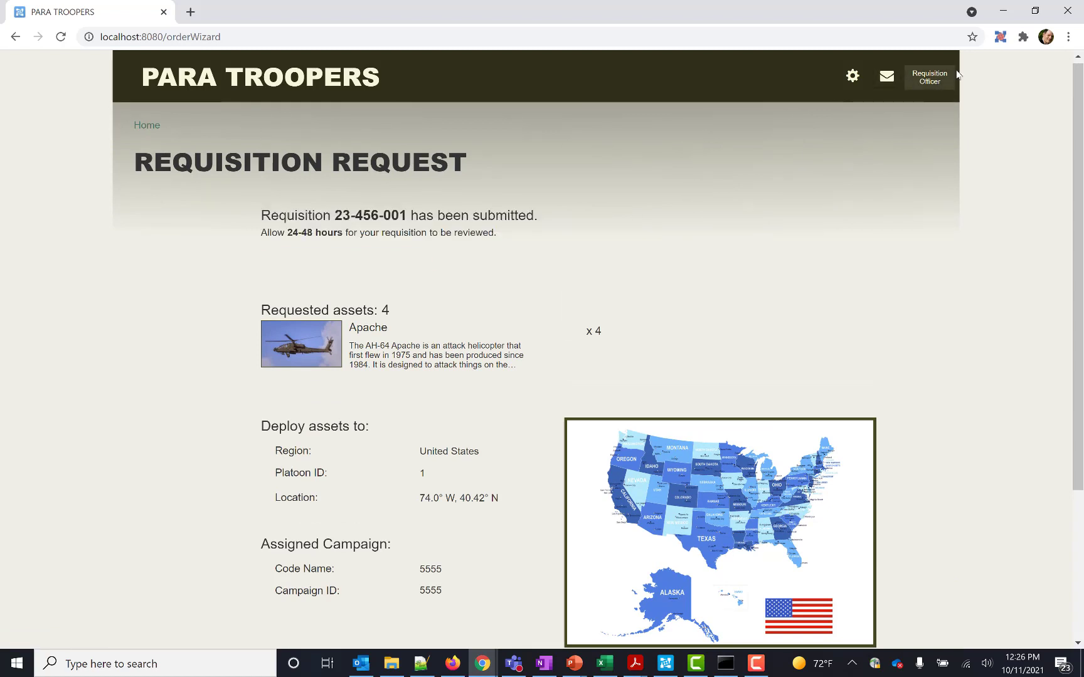
left_click(940, 82)
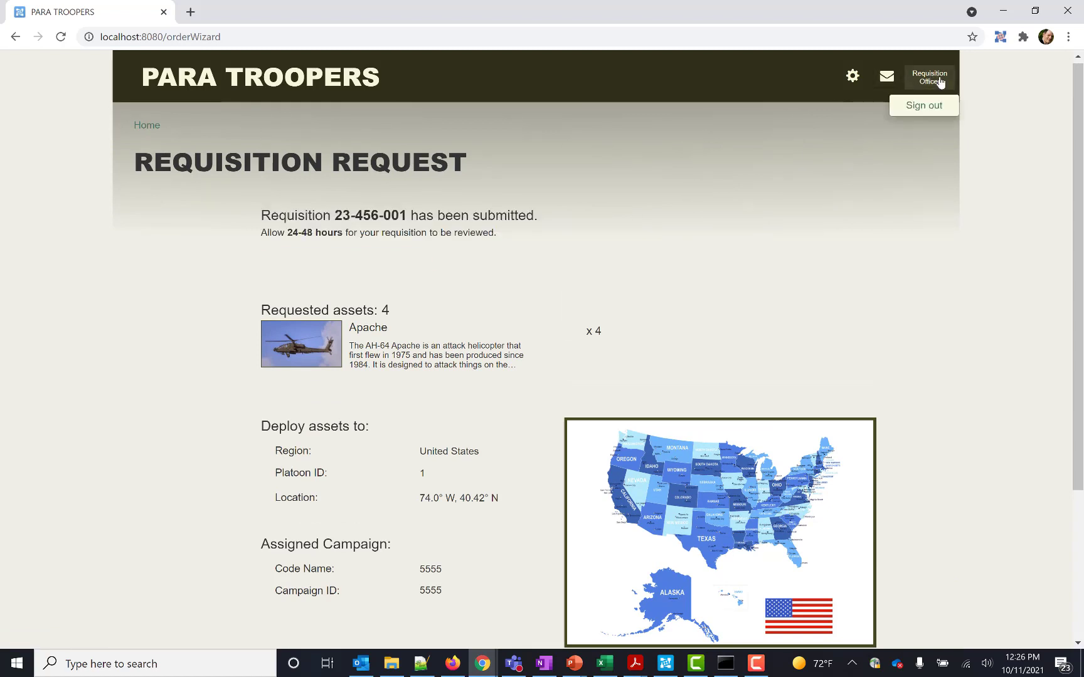
left_click(923, 112)
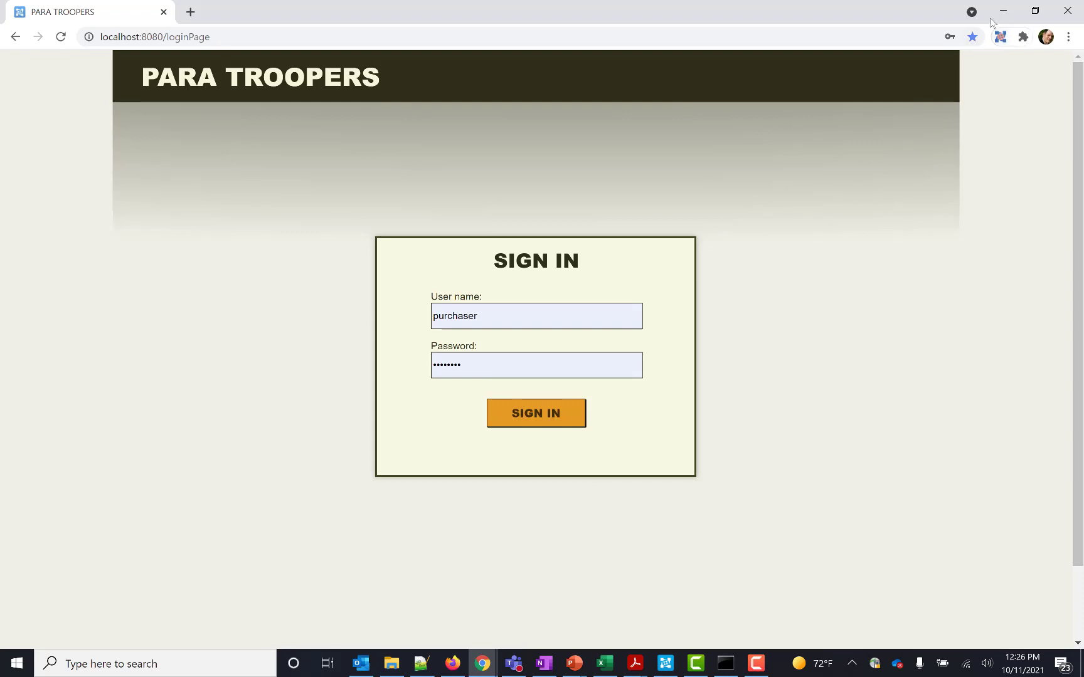
Stop the API traffic recording and create a test asset from it named ApiSecurityTest, dismissing the notification.
left_click(999, 38)
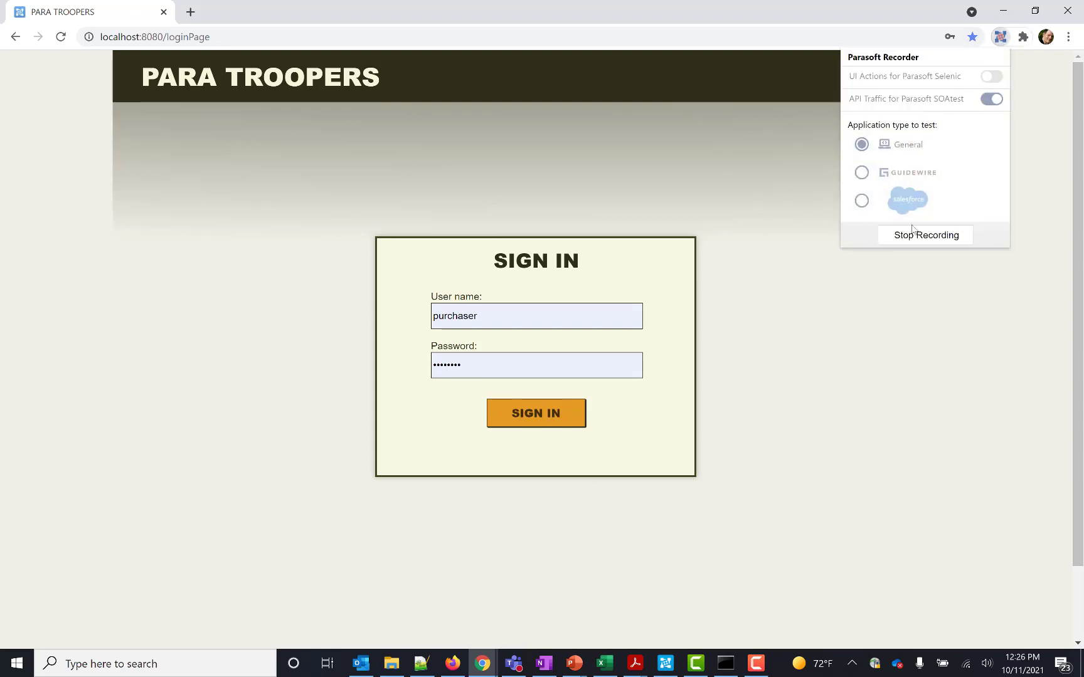
left_click(914, 233)
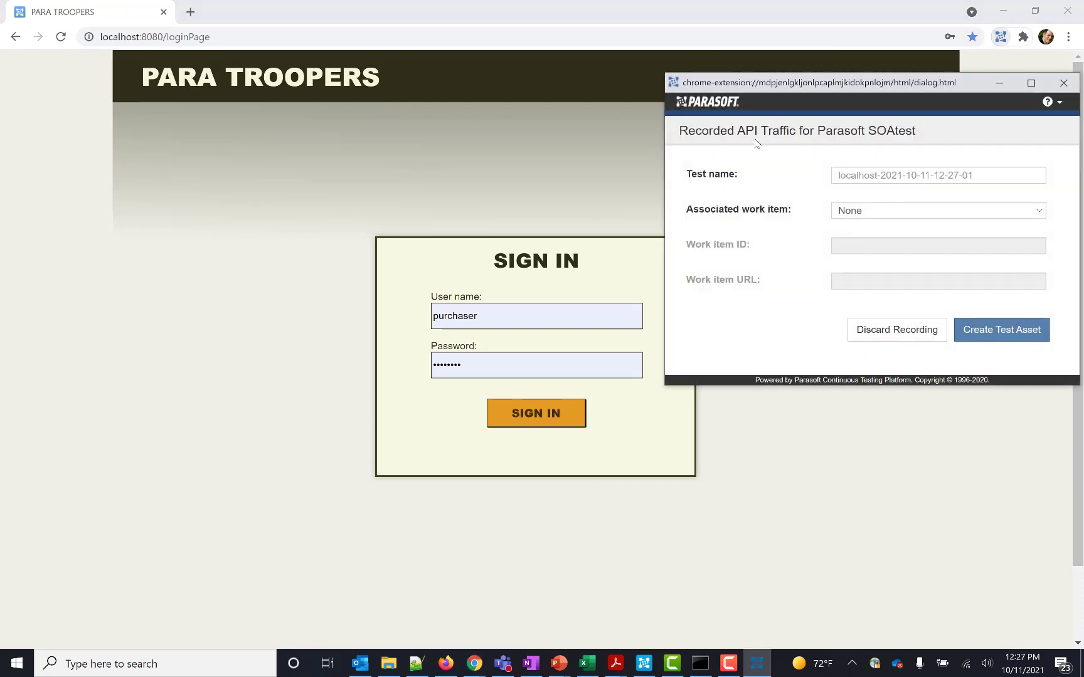
left_click(844, 176)
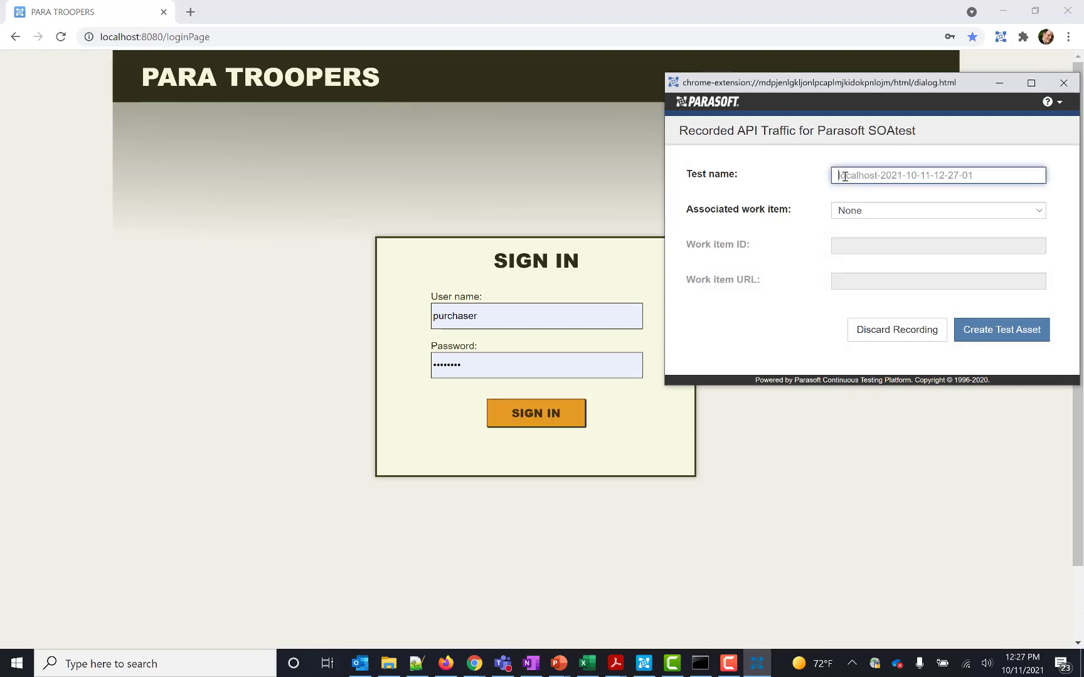
type("ApiS")
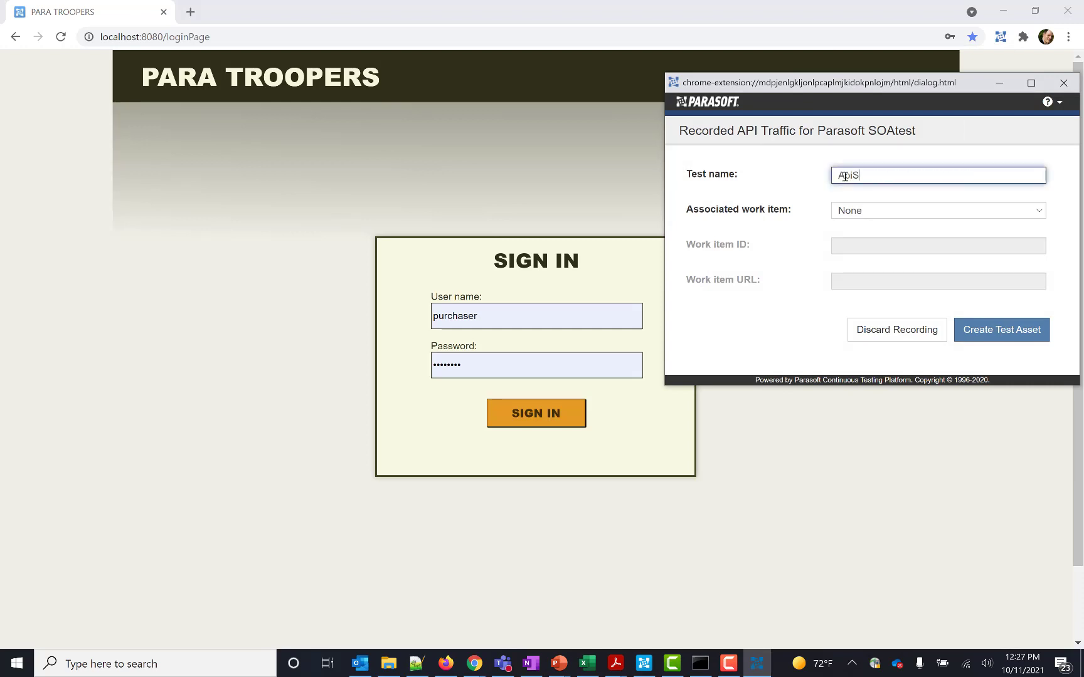
type("ecurityTest")
left_click(1004, 335)
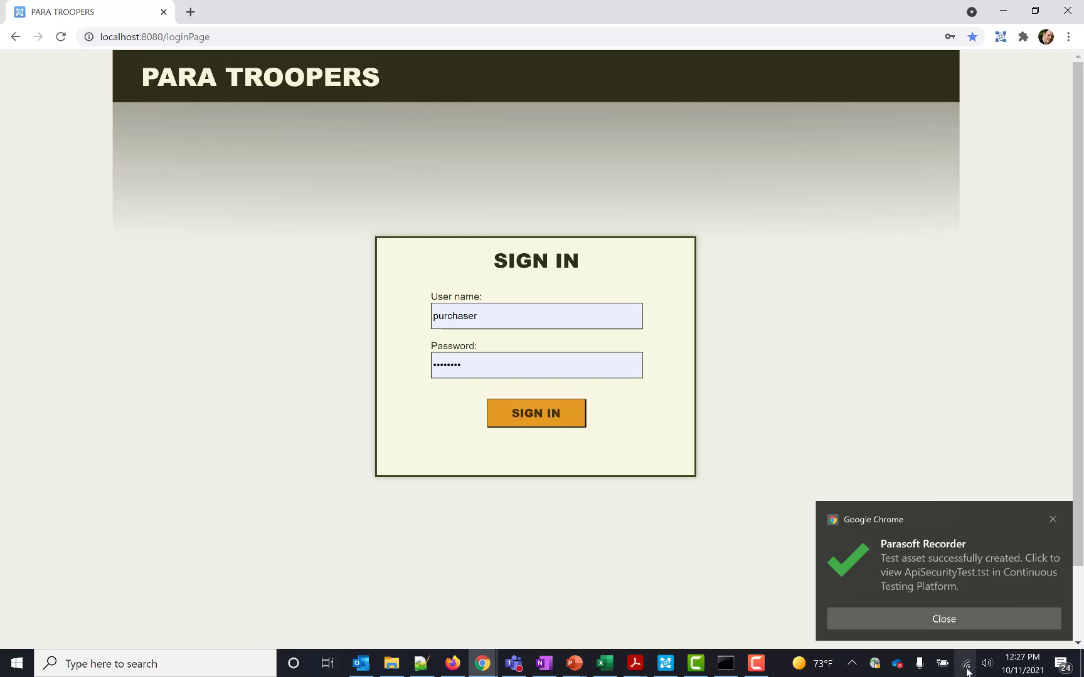
left_click(972, 622)
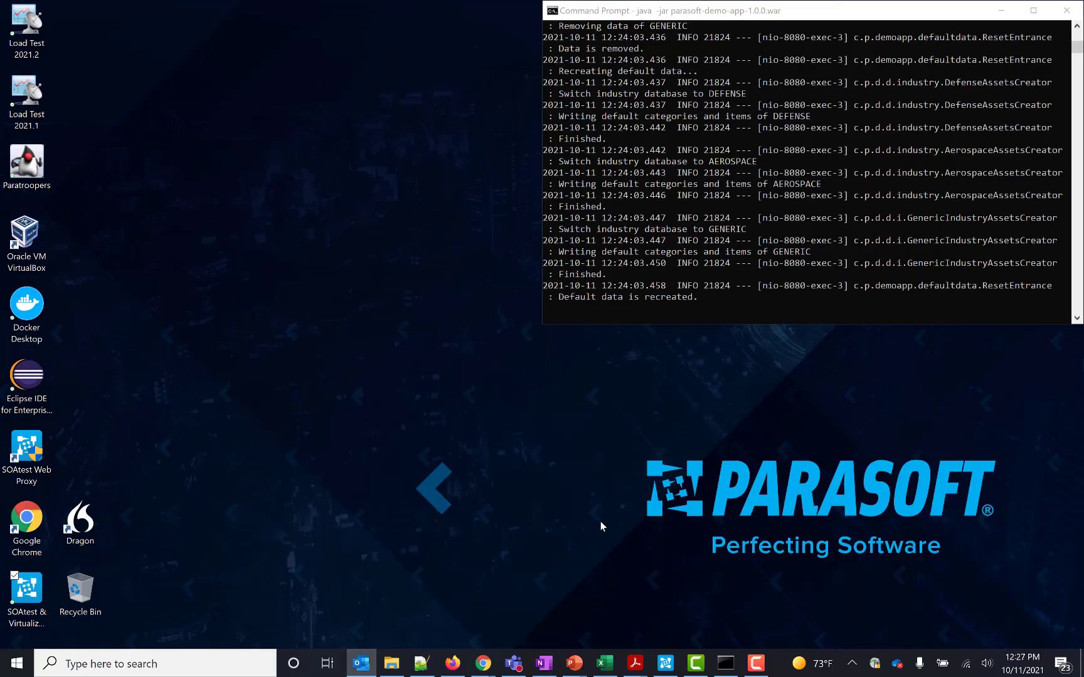
Switch to Parasoft SOAtest and expand ApiSecurityTest.tst under users/anonymous to show its recorded API tests.
left_click(668, 669)
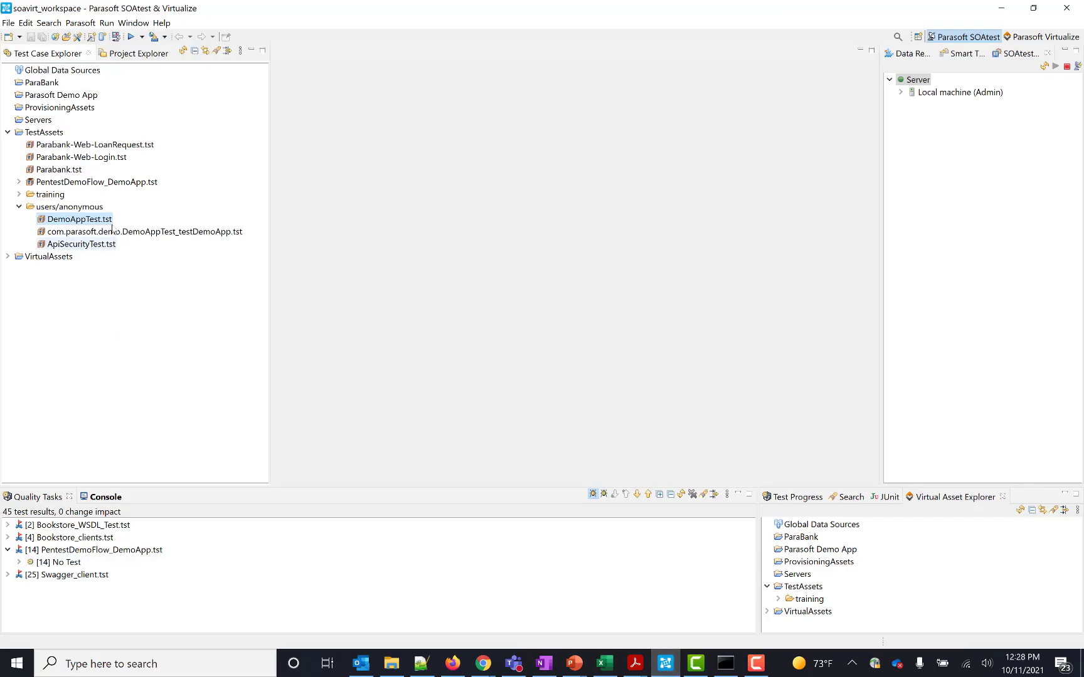
left_click(78, 246)
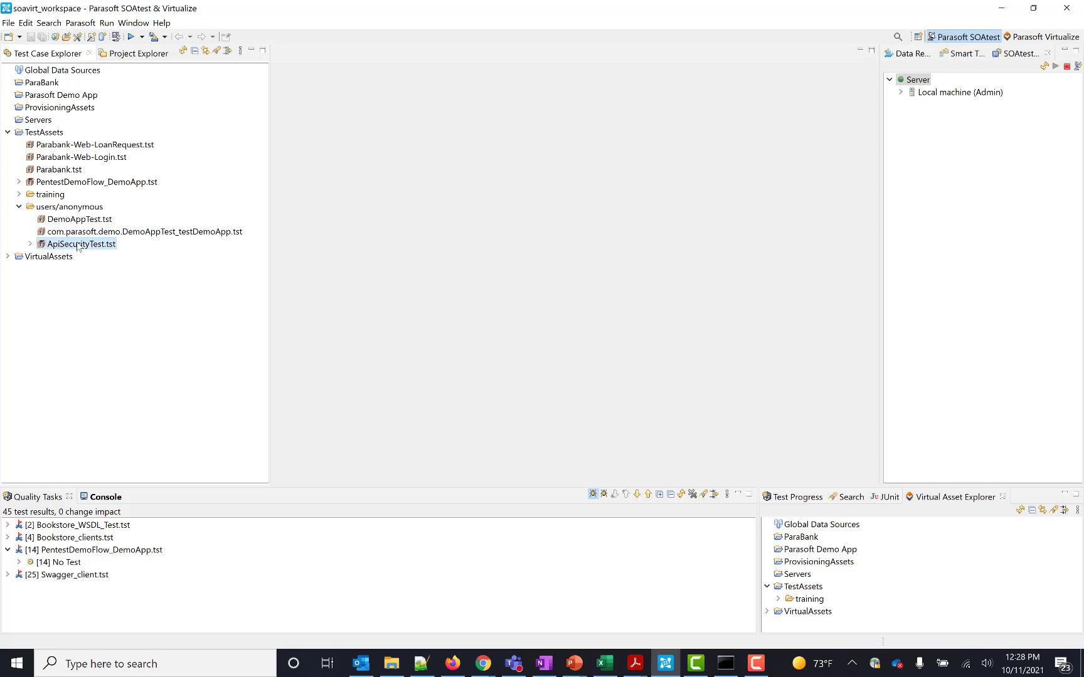
left_click(30, 245)
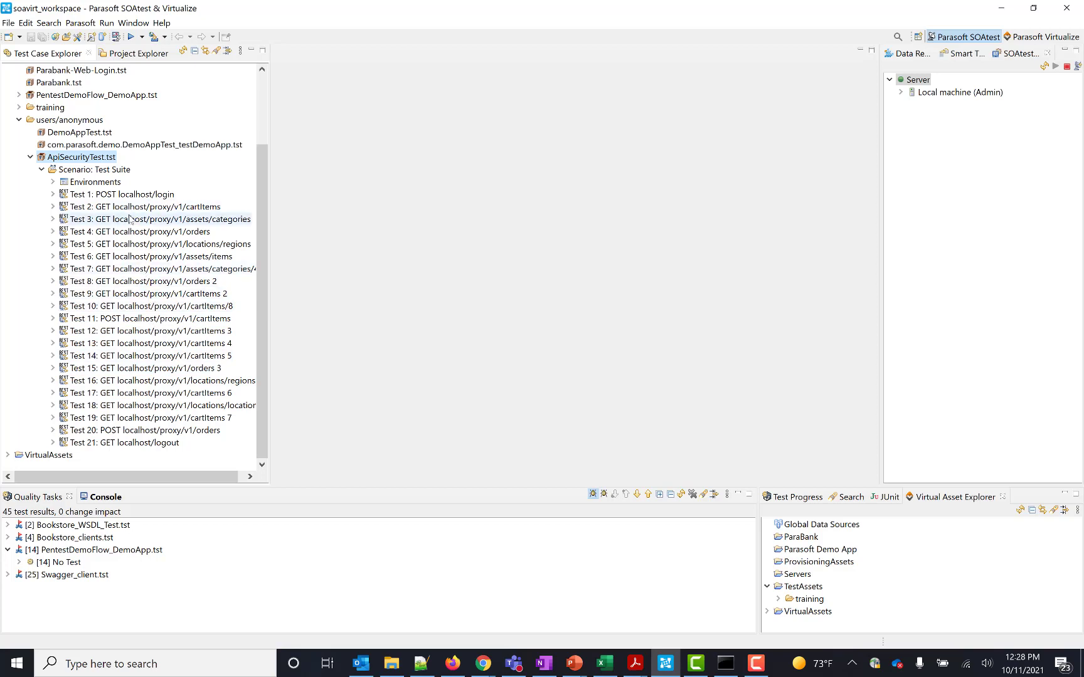
scroll(129, 219, "right", 2)
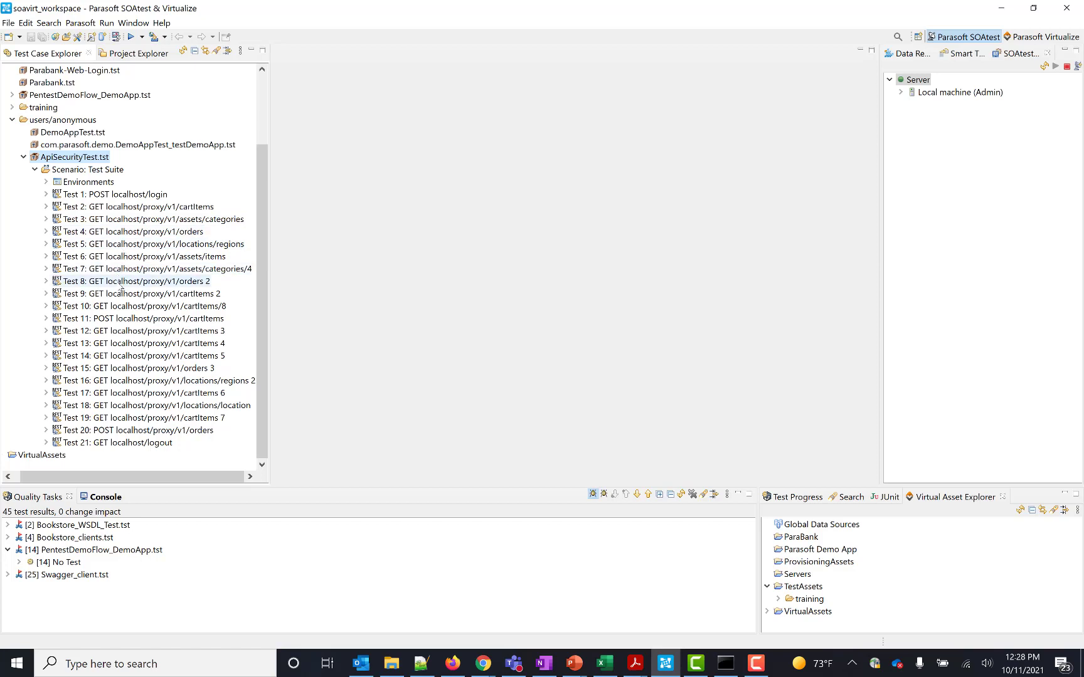
Add a Penetration Testing Tool to the Traffic Object output of Test 11 (POST localhost/proxy/v1/cartItems) and expand that test's outputs.
left_click(137, 319)
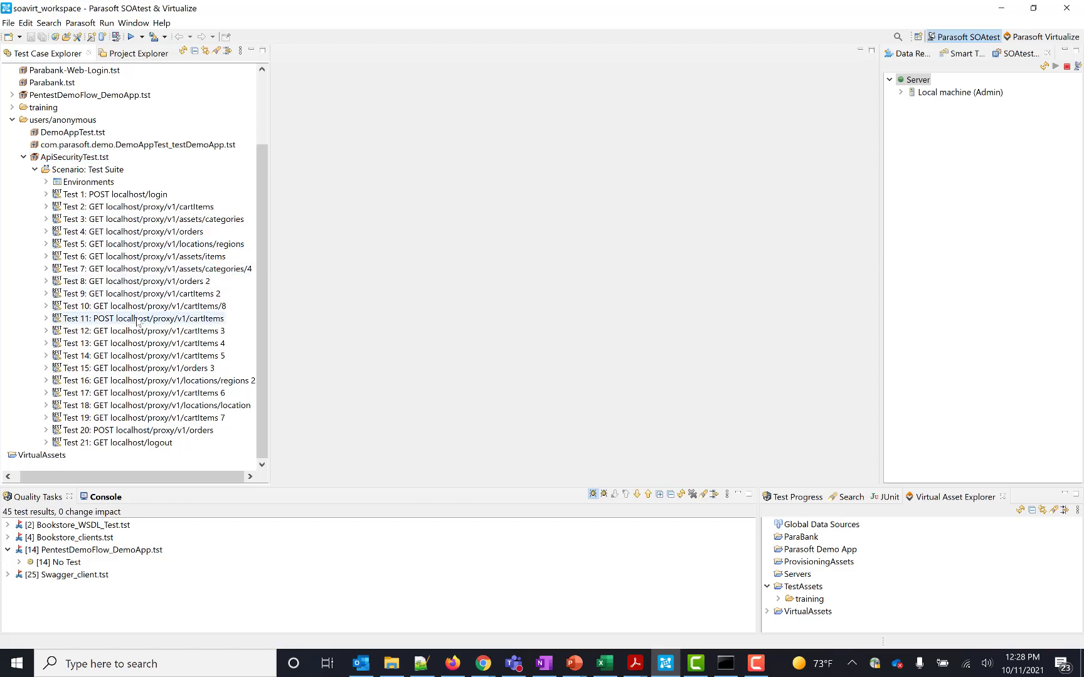
right_click(137, 321)
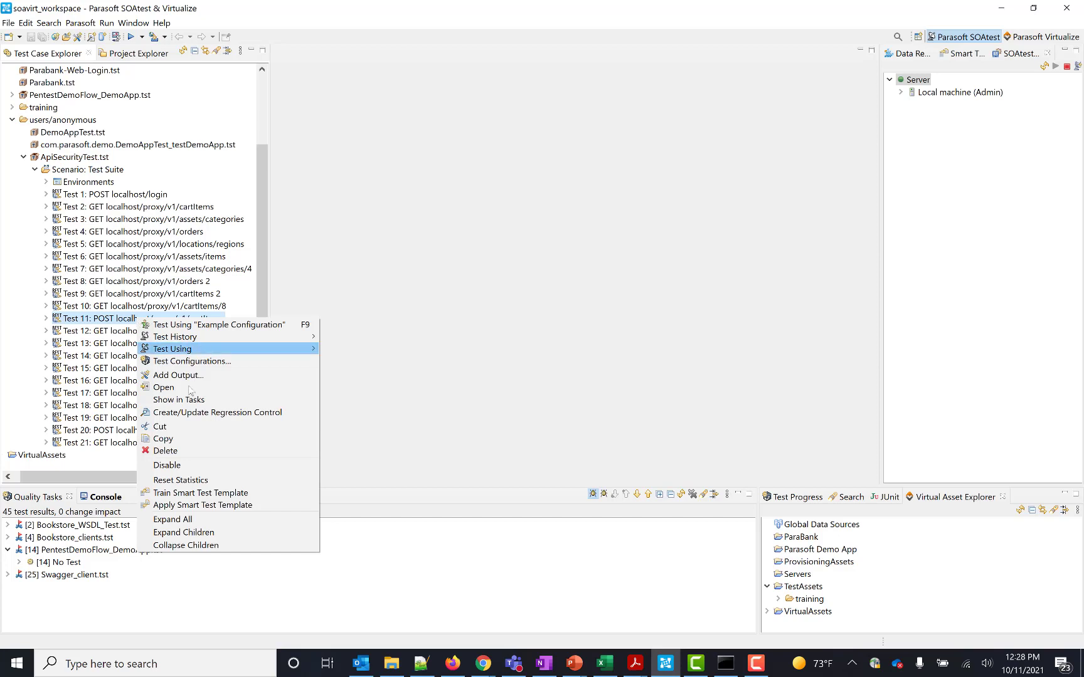
left_click(215, 377)
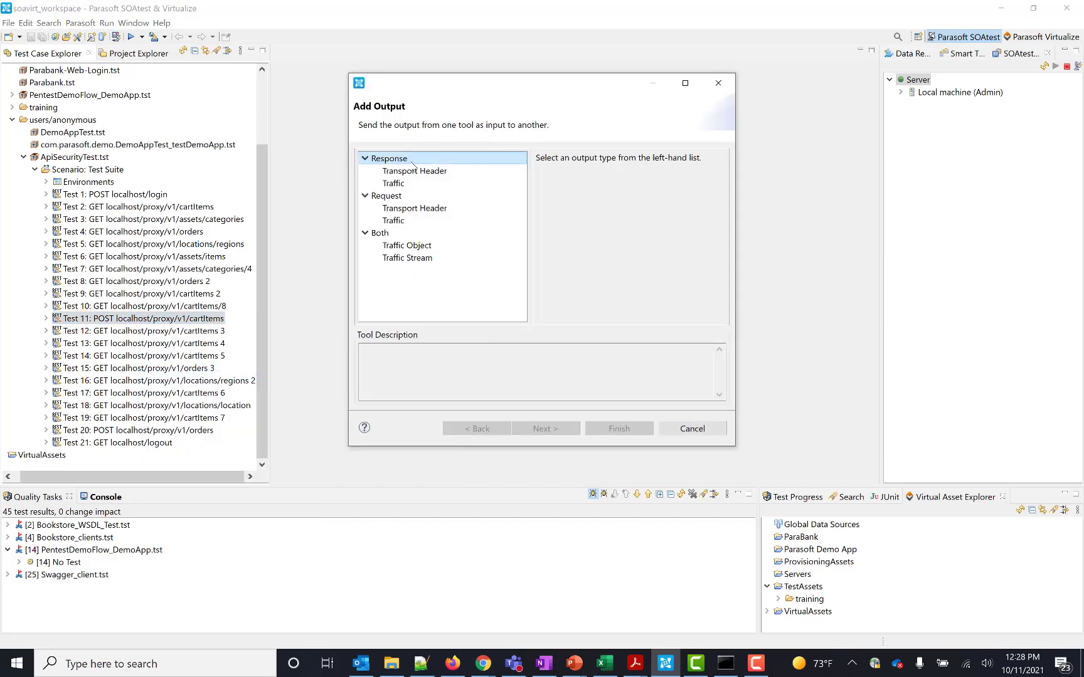
left_click(412, 246)
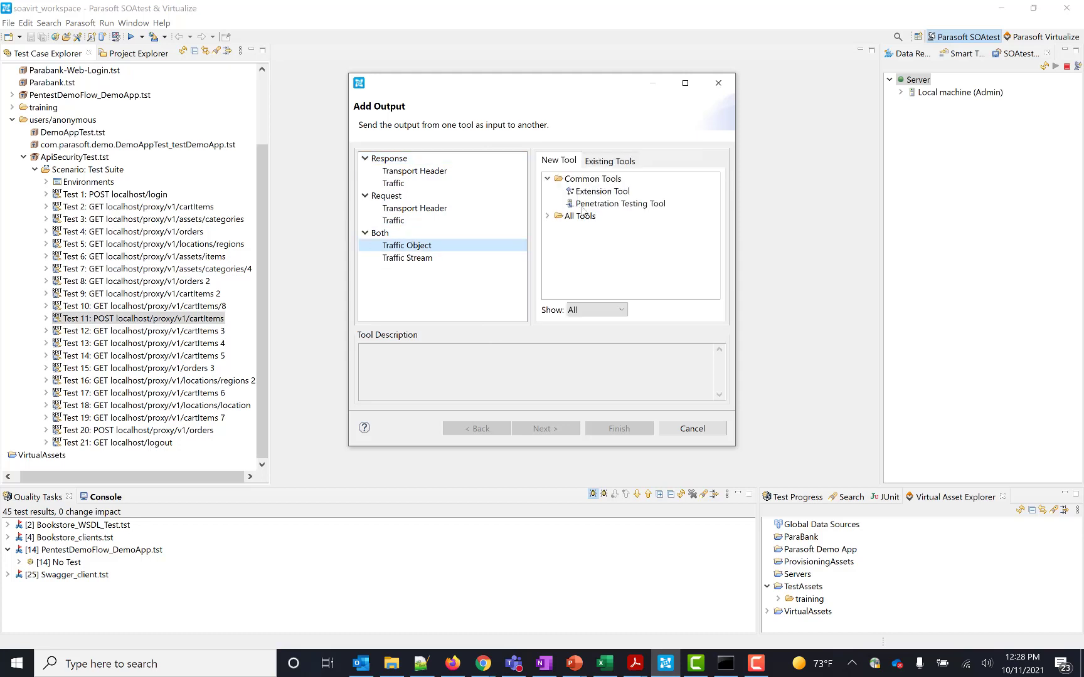
left_click(621, 206)
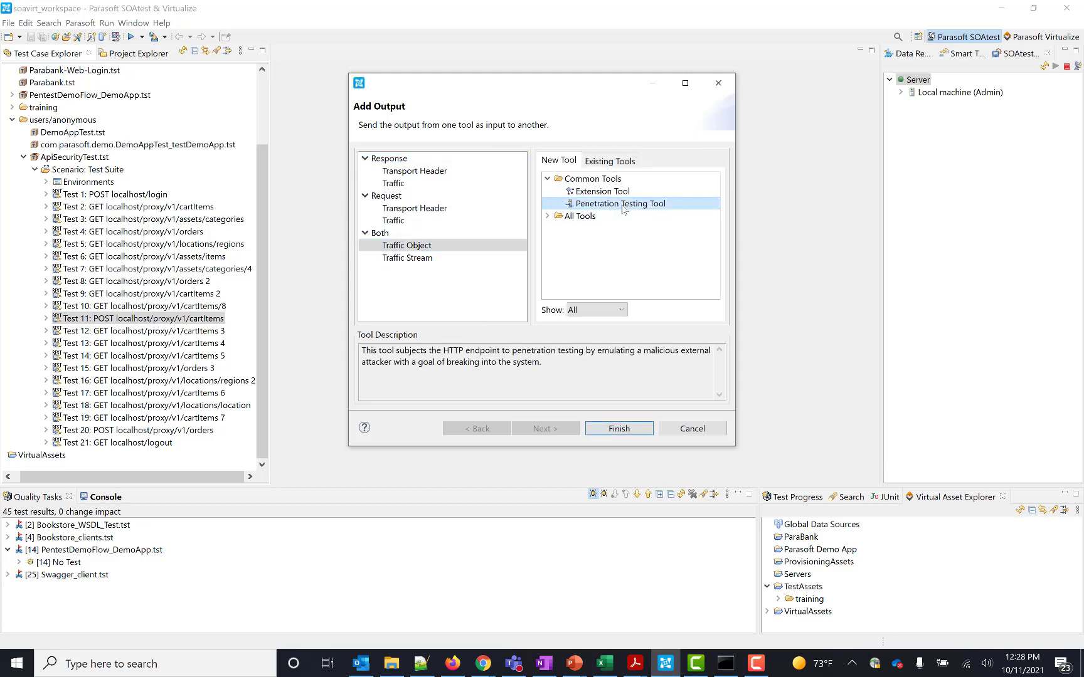
left_click(615, 431)
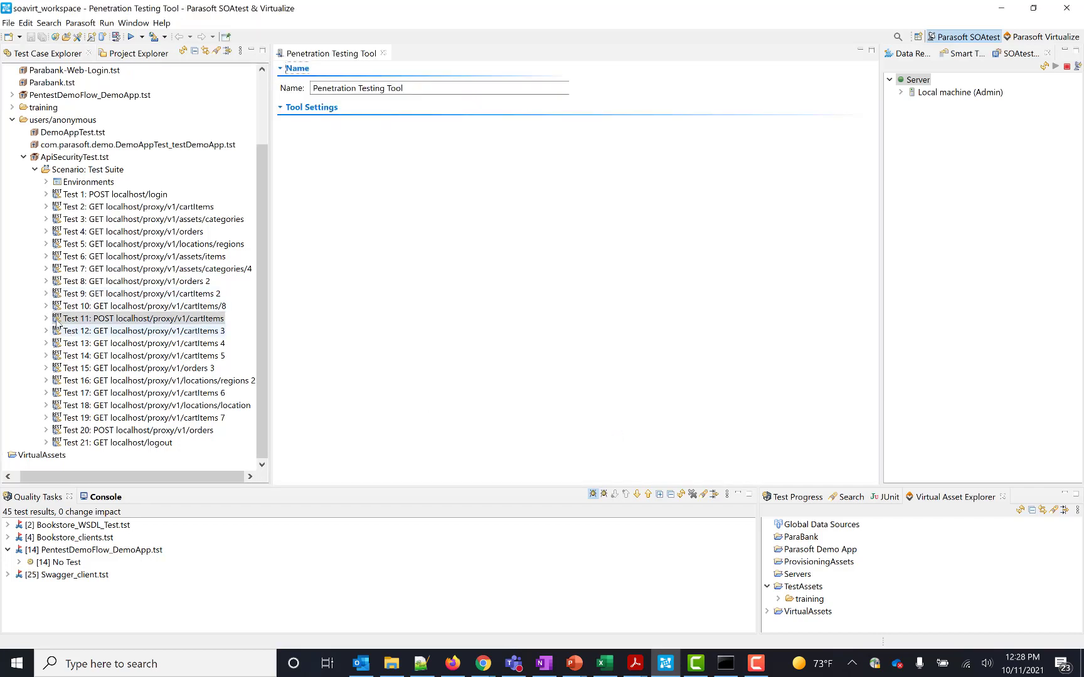
left_click(46, 318)
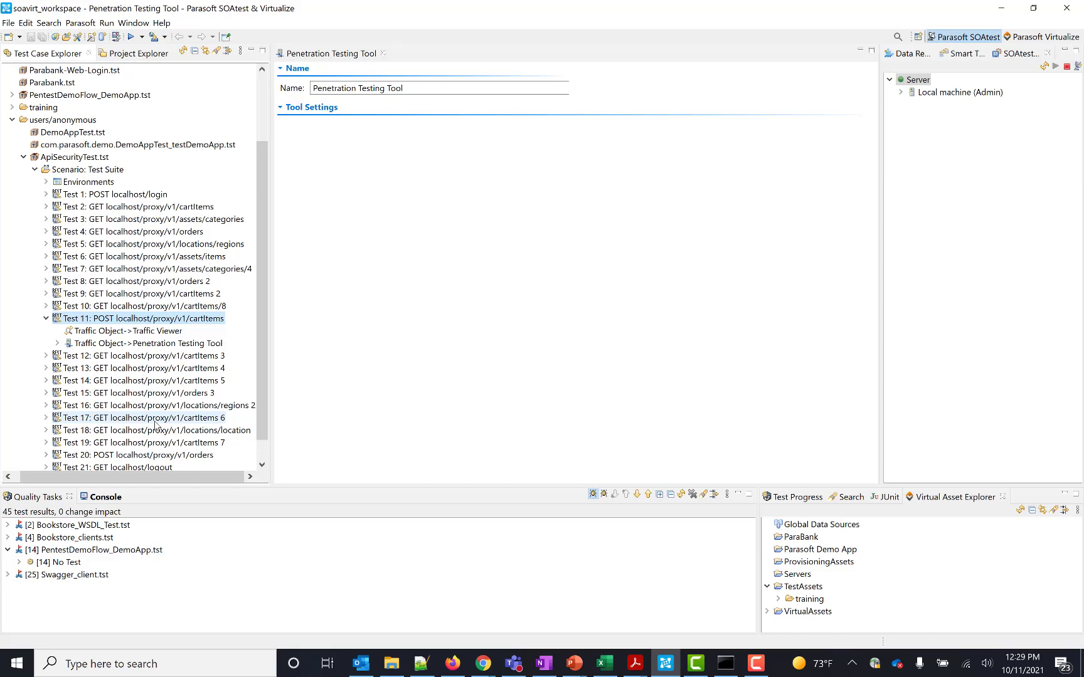
right_click(99, 173)
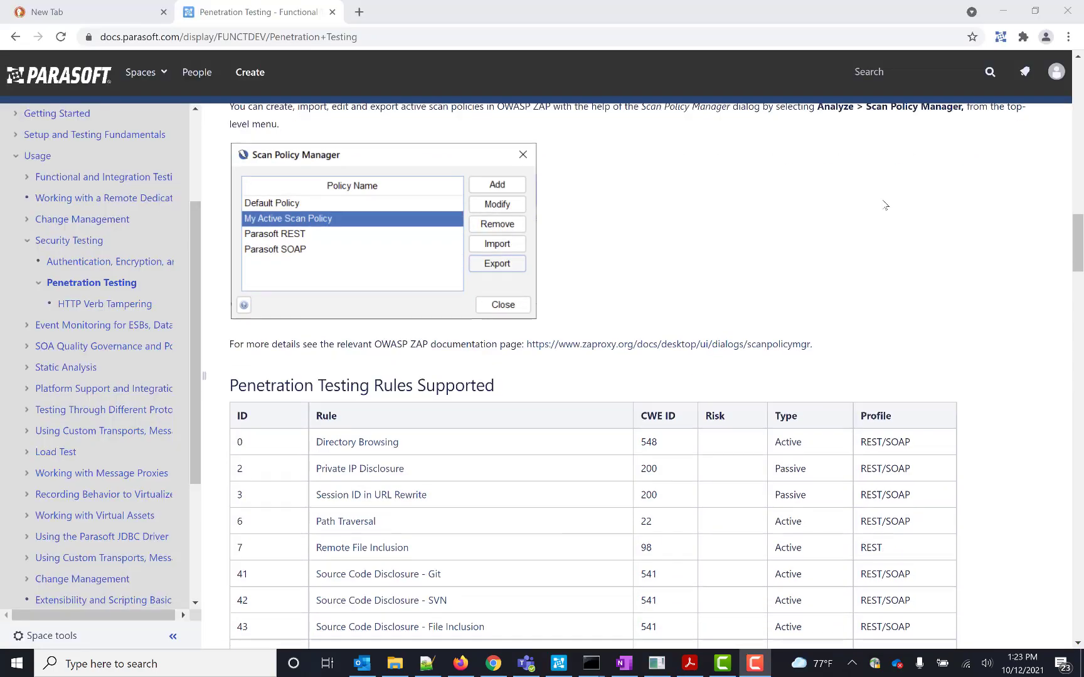
Read through the Penetration Testing Rules Supported table in the Parasoft documentation, checking rule names, CWE IDs, types and profiles.
scroll(884, 205, "down", 3)
scroll(884, 205, "down", 6)
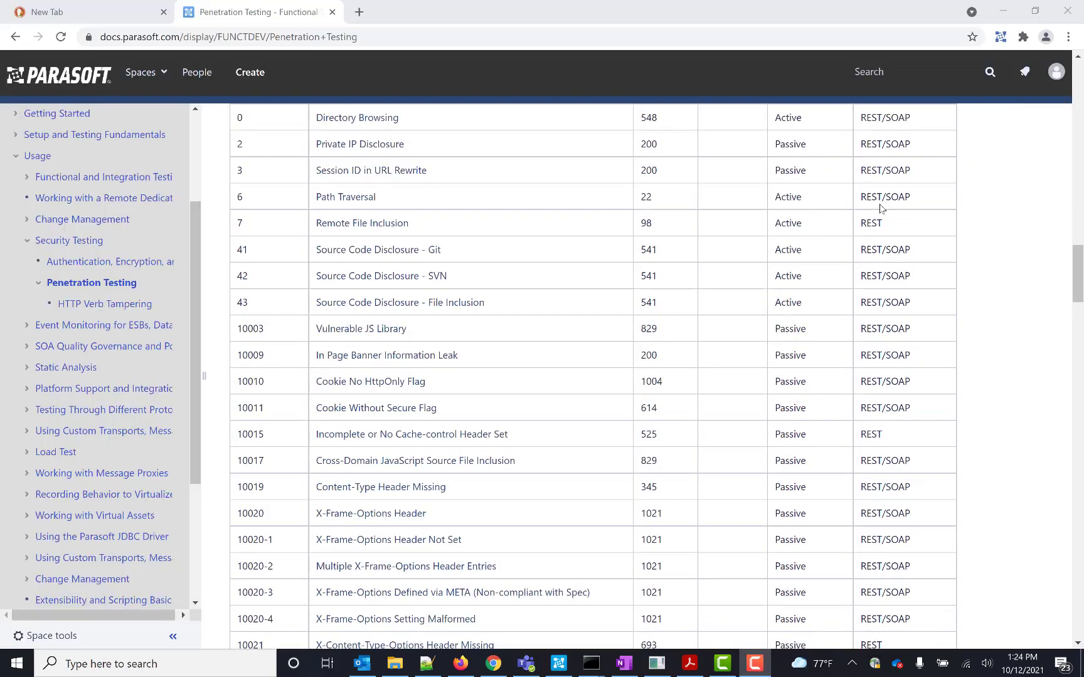
scroll(880, 208, "down", 5)
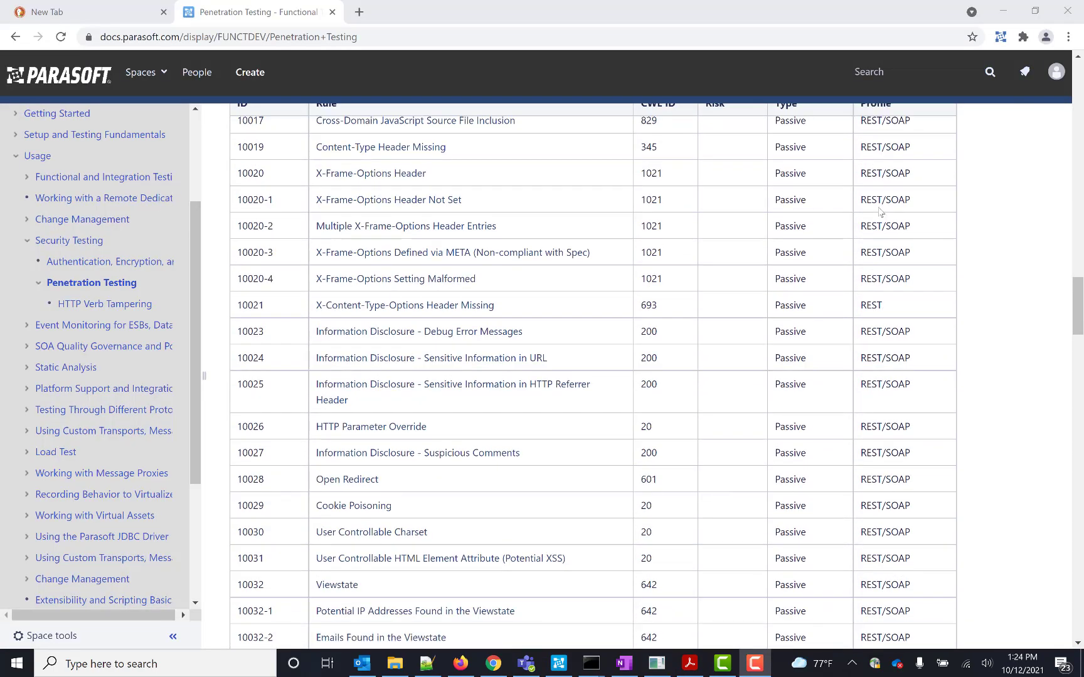
scroll(880, 211, "down", 3)
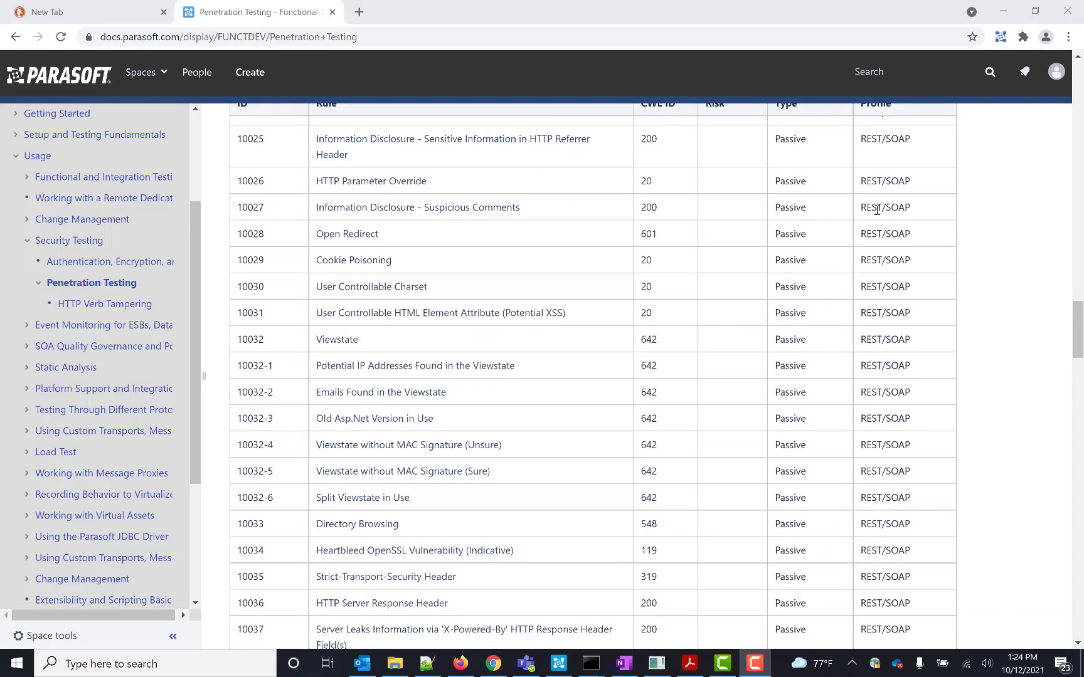
scroll(877, 214, "down", 5)
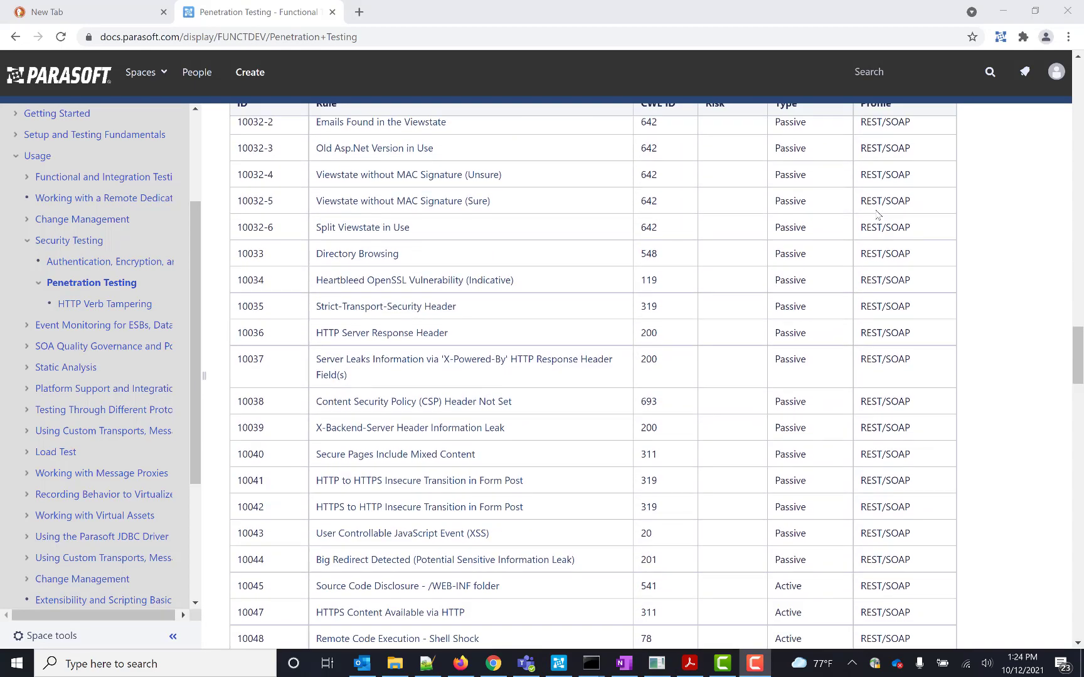
scroll(877, 215, "down", 1)
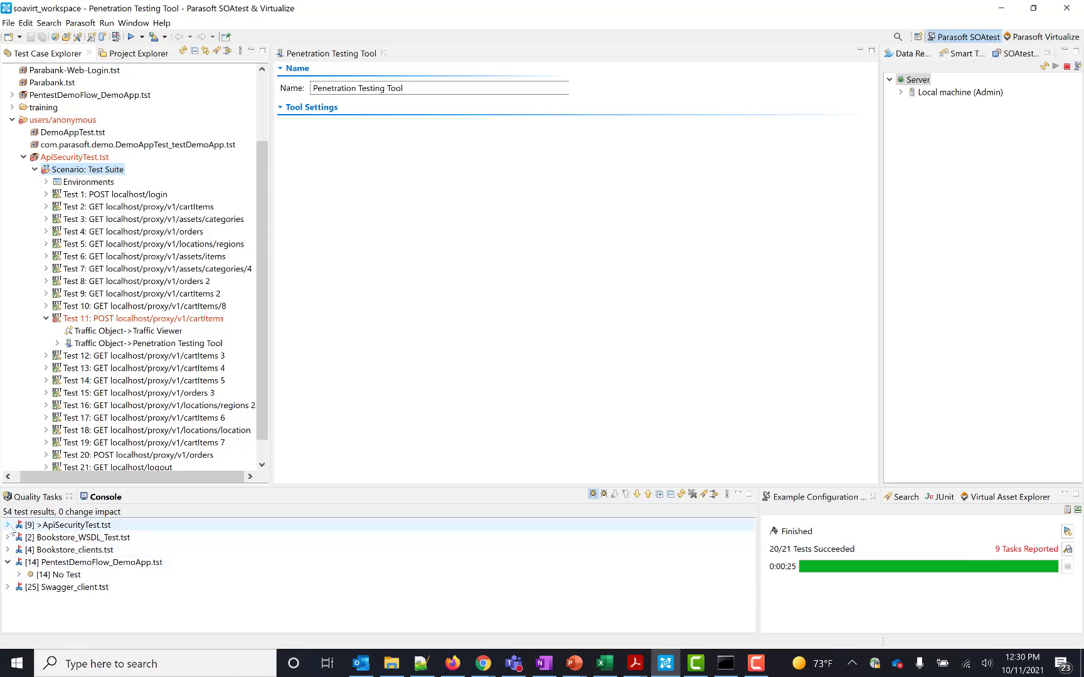
Expand the ApiSecurityTest.tst results and open the details of the first Cross Site Scripting Weakness and the HTTP Verb Tampering errors.
left_click(9, 526)
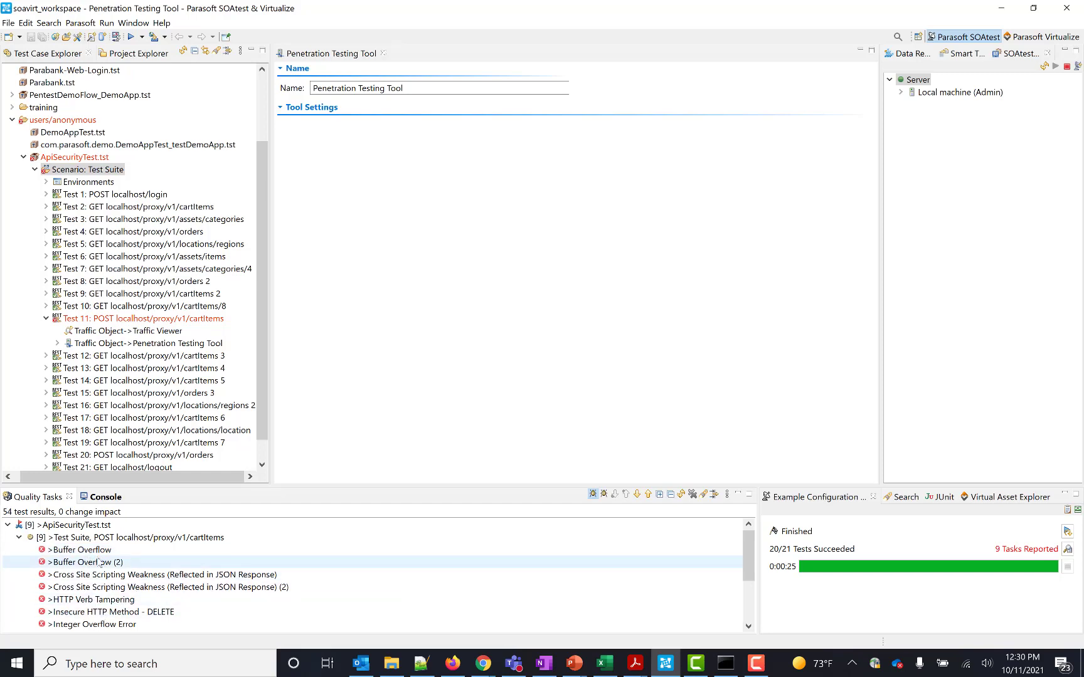
double_click(156, 574)
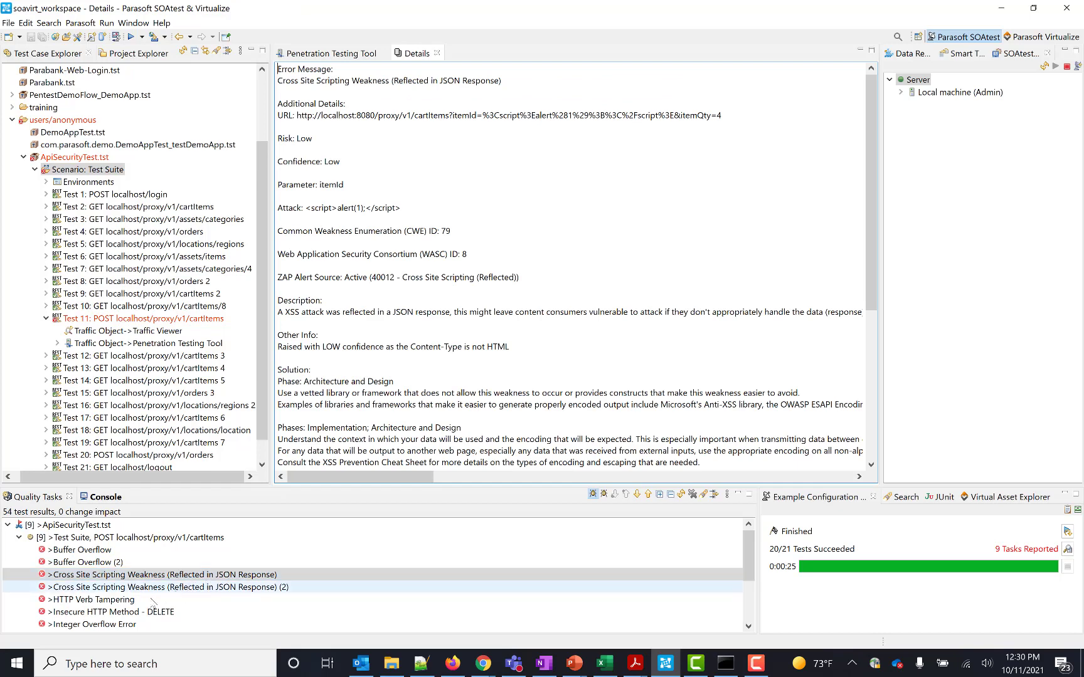
double_click(94, 600)
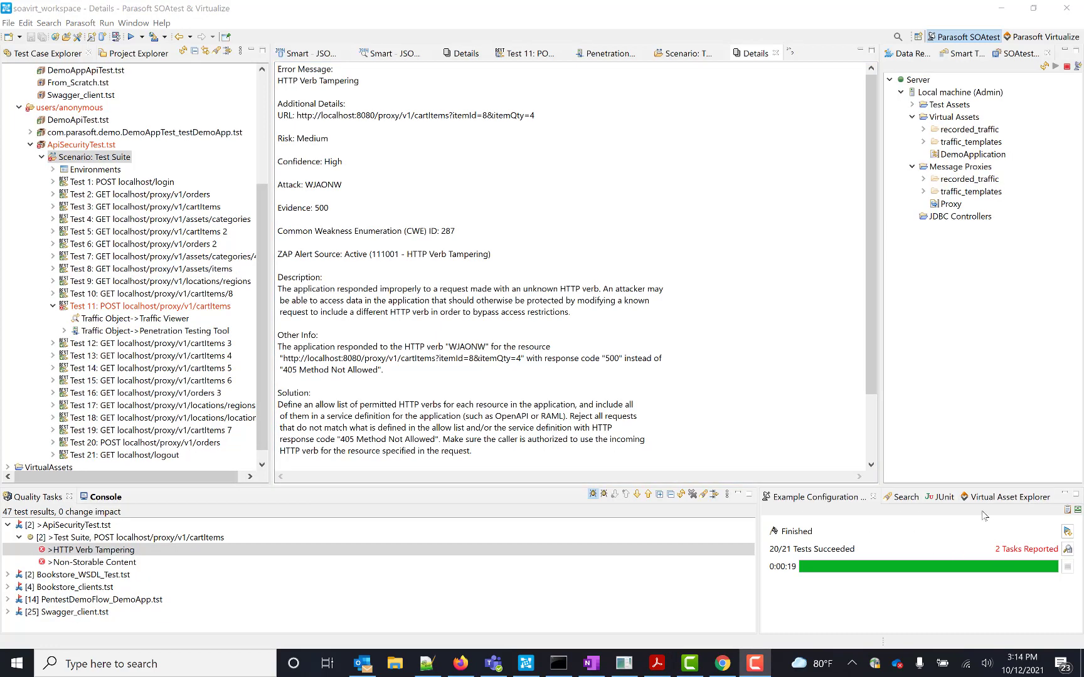
Generate a report of the test results in the default report location and open it in the browser.
left_click(1068, 511)
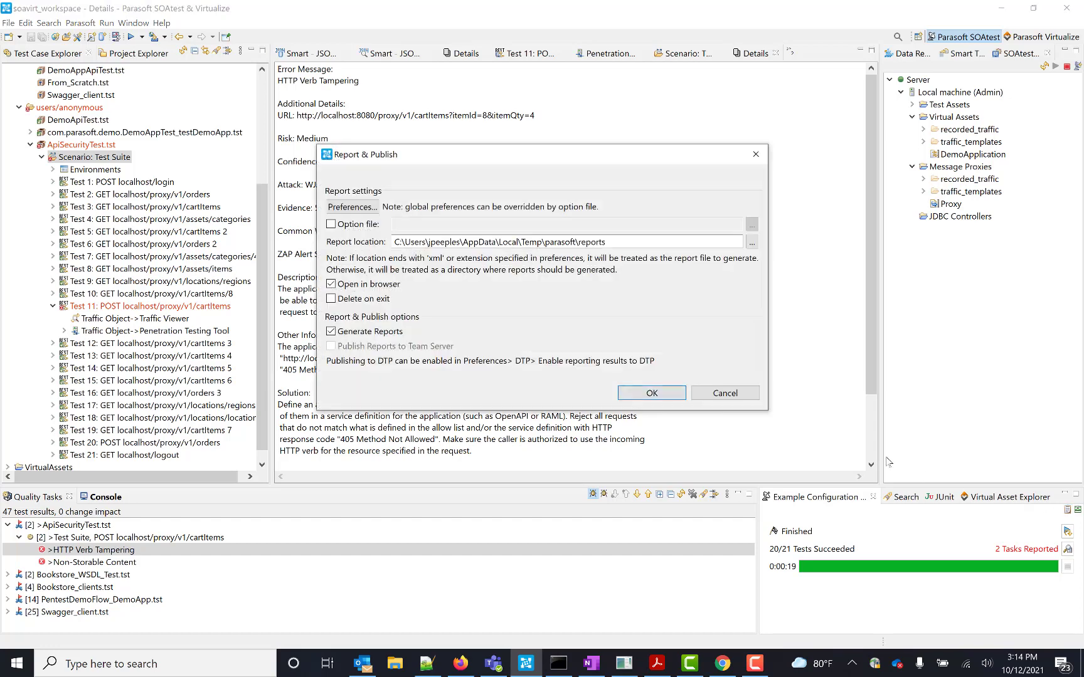
left_click(658, 395)
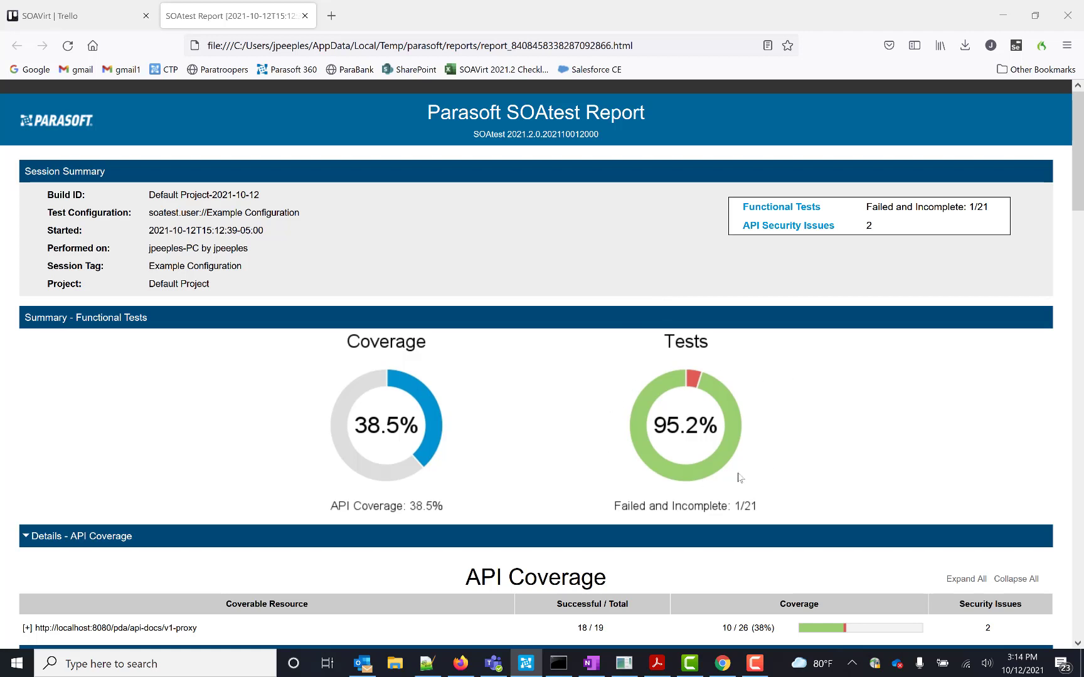
Expand the v1-proxy resource in the report's API Coverage details and its /proxy/v1/cartItems entry to examine coverage per HTTP method.
scroll(739, 481, "down", 1)
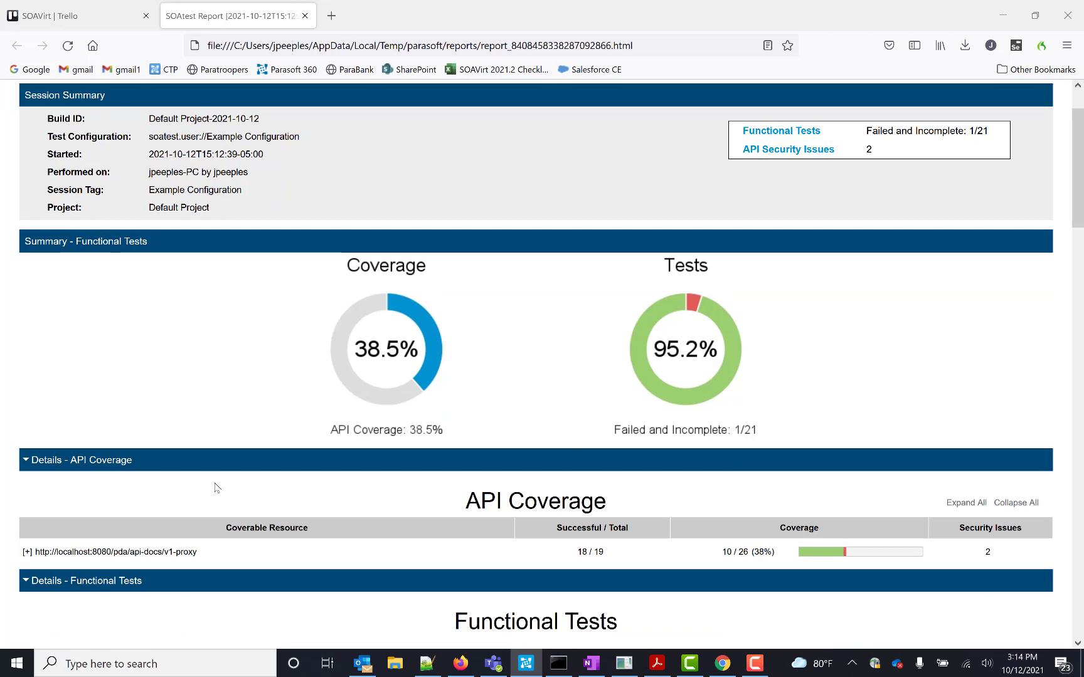
left_click(27, 552)
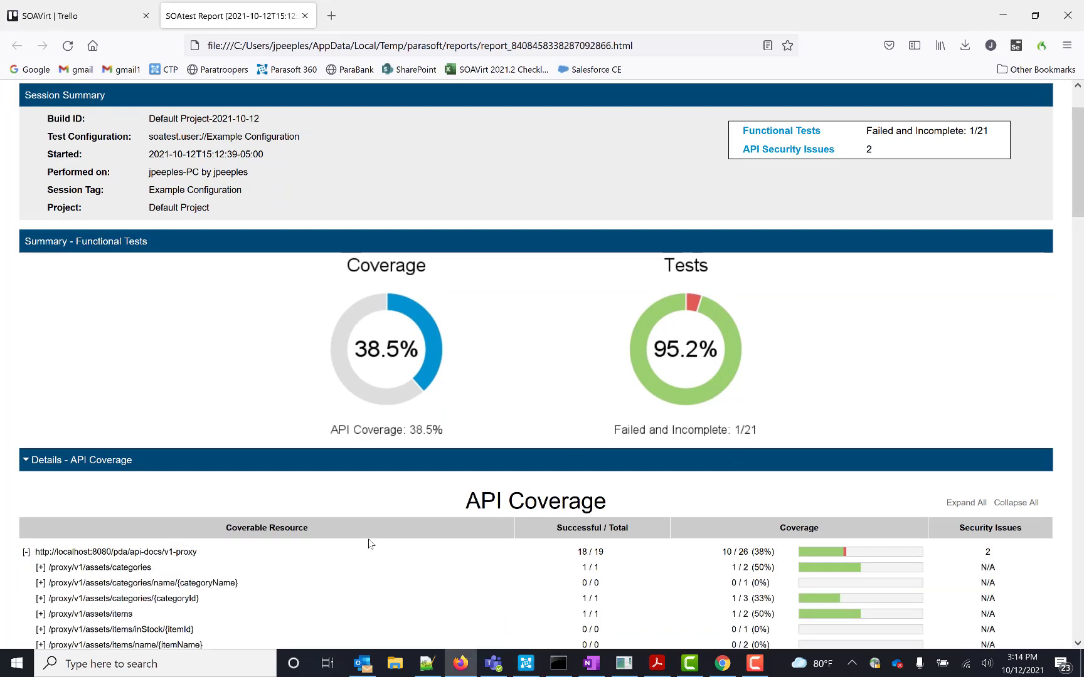
scroll(411, 535, "down", 3)
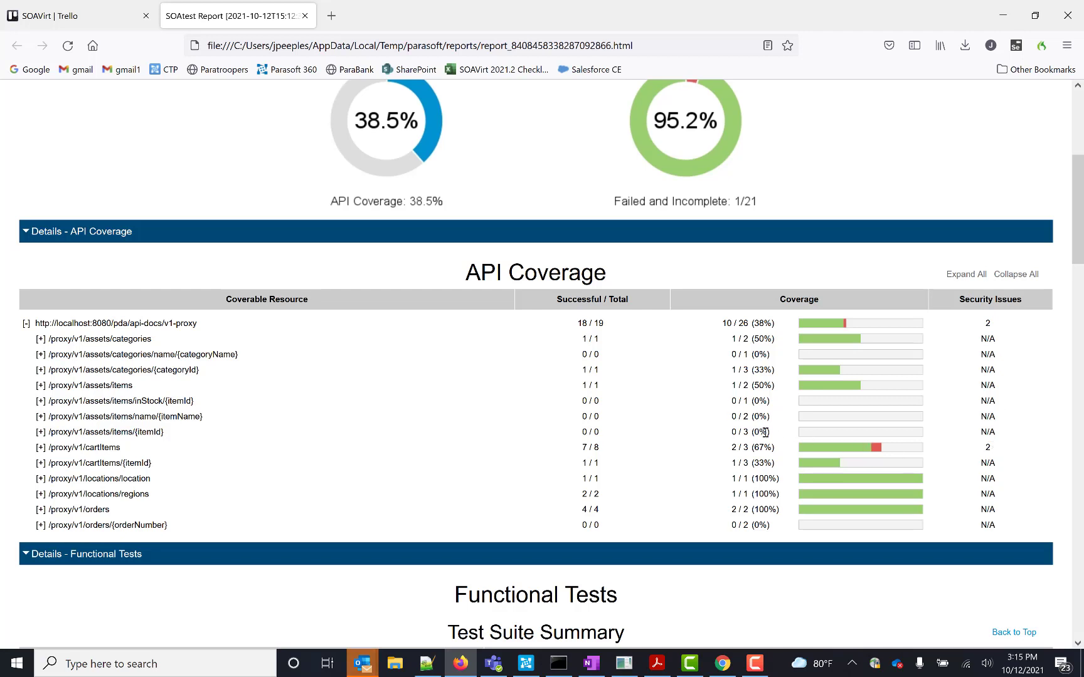
left_click(729, 450)
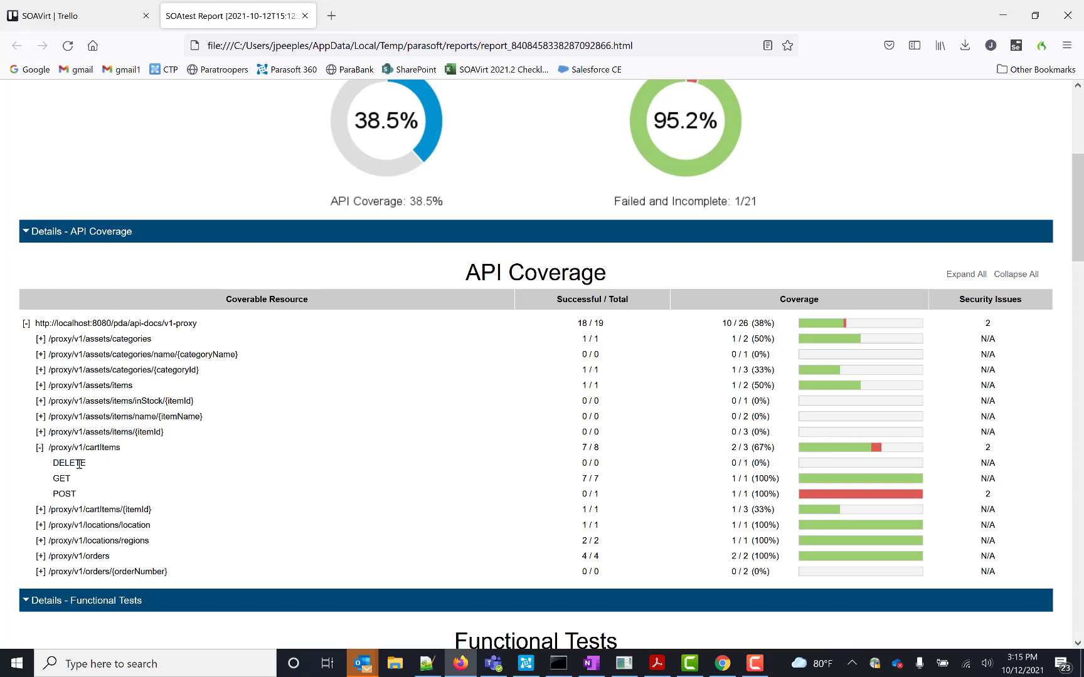
mouse_move(70, 479)
Go to the report's API Security Issues section and open the HTTP Verb Tampering finding under CWE-287.
scroll(852, 263, "up", 3)
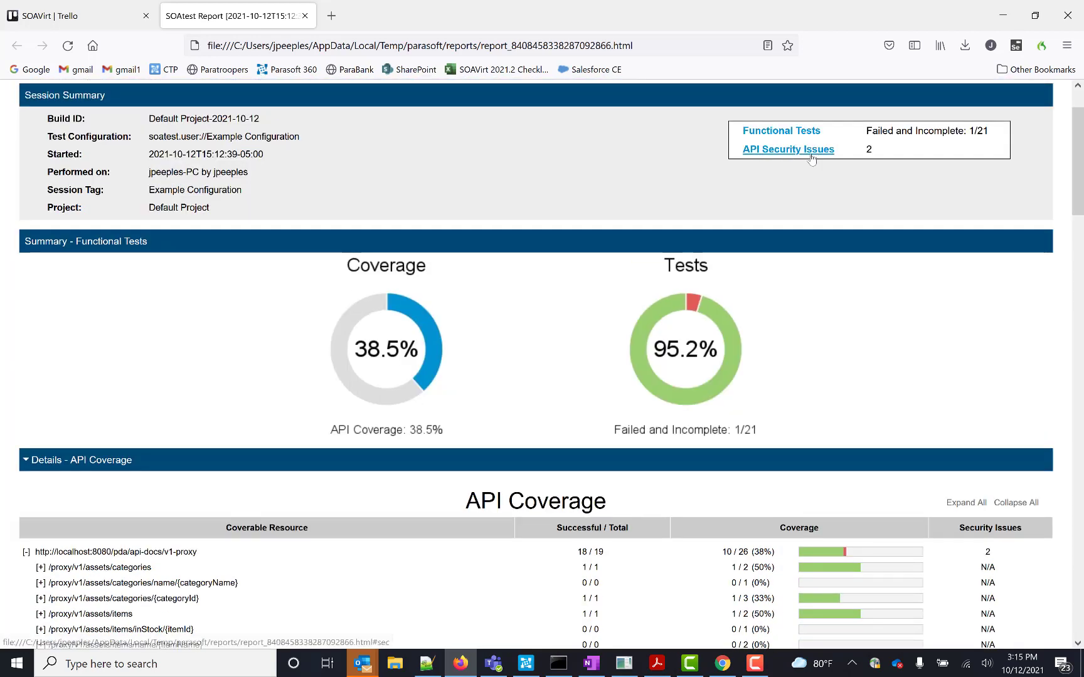
left_click(781, 145)
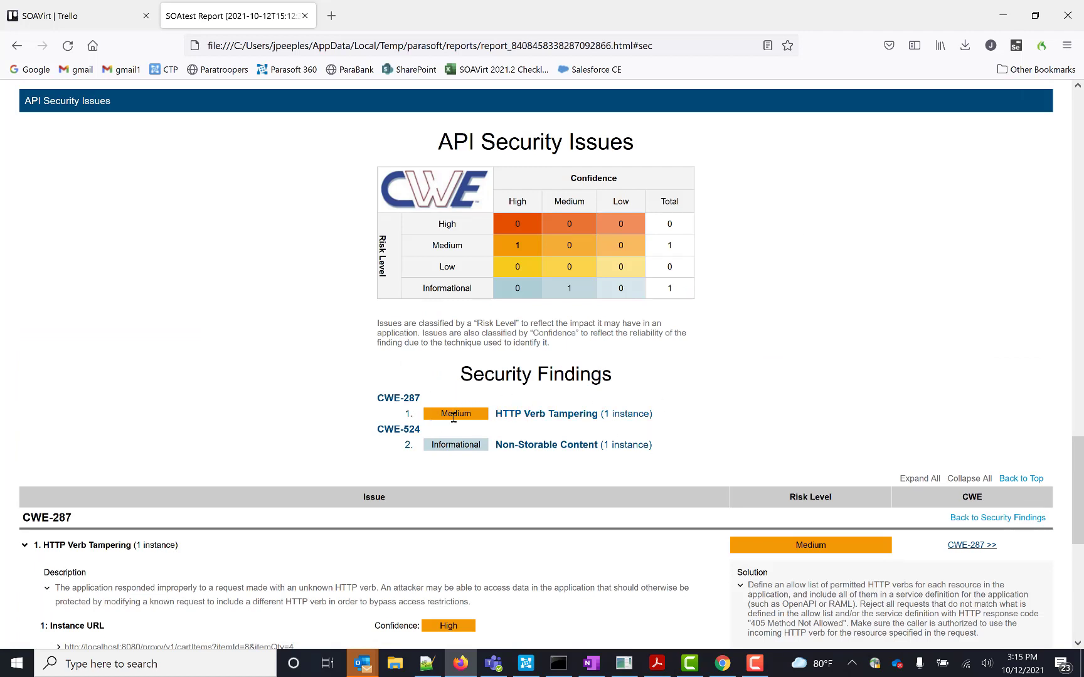
left_click(579, 416)
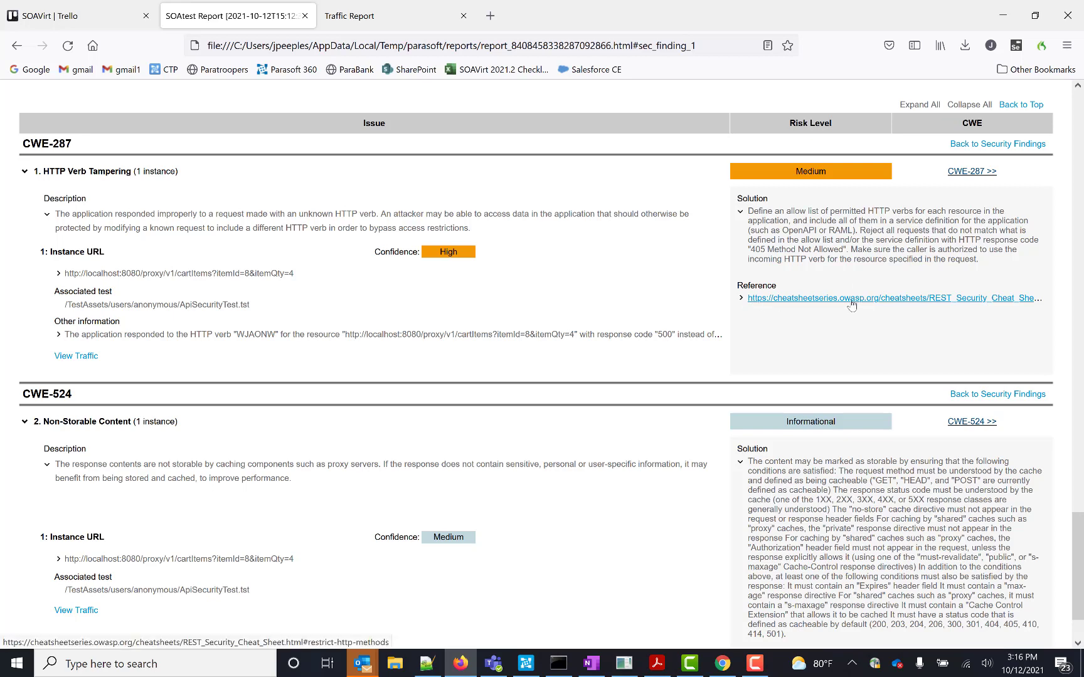
Open the CWE-287 definition linked from the finding, and switch to Chrome for Parasoft's HTTP Verb Tampering documentation.
left_click(972, 174)
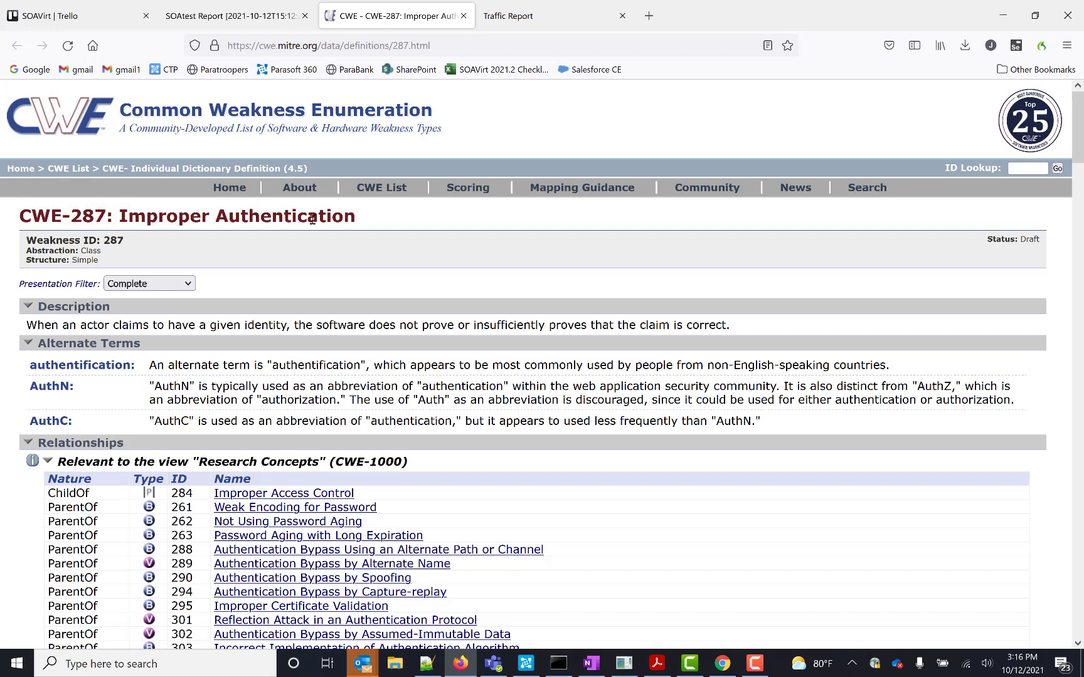
left_click(722, 664)
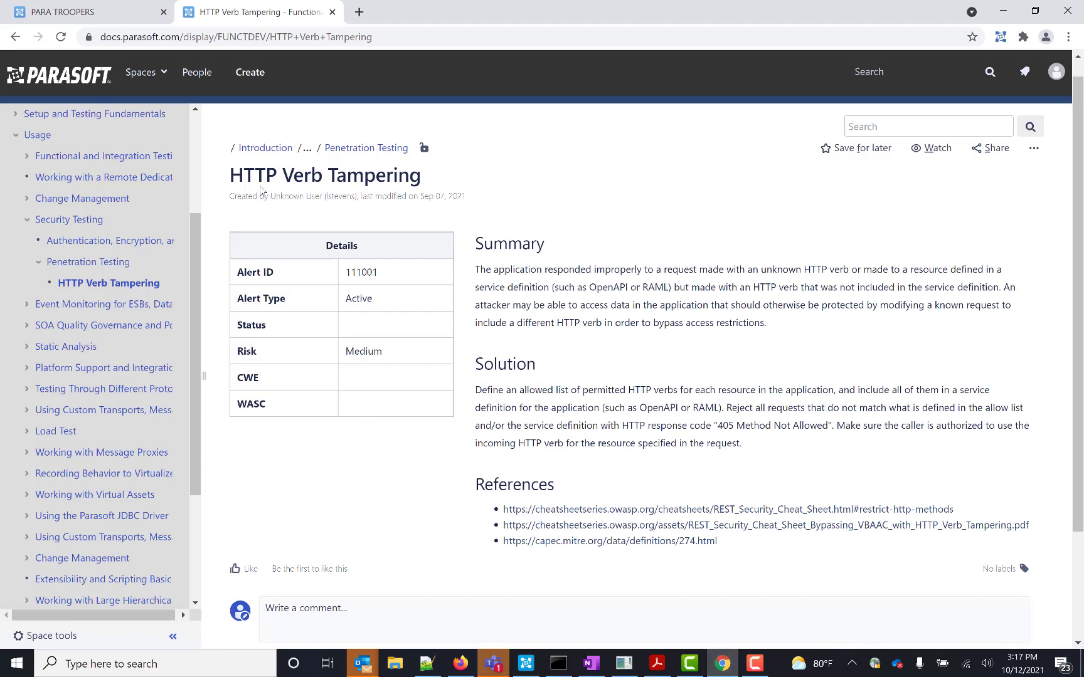